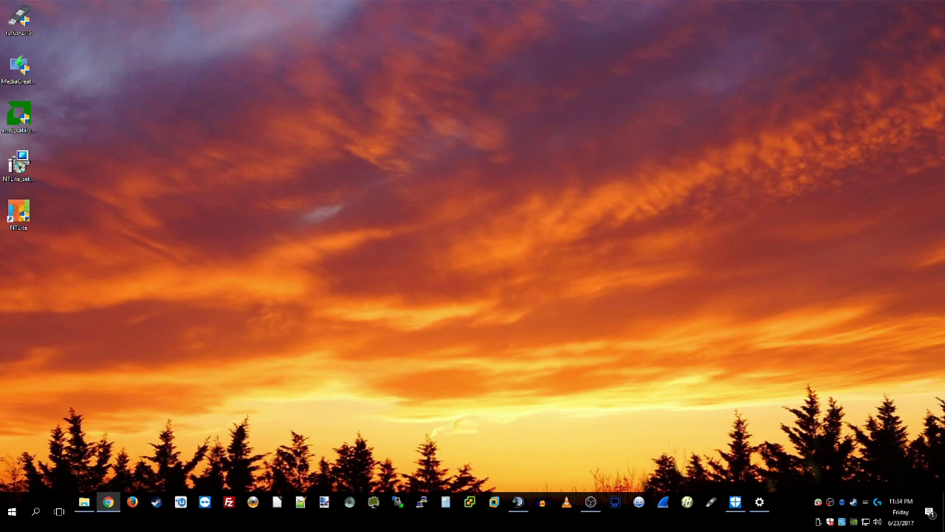
Step: Switch to Firefox and view the media creation tool download on Microsoft's Download Windows 10 page, then return to the desktop
left_click(15, 92)
left_click(132, 503)
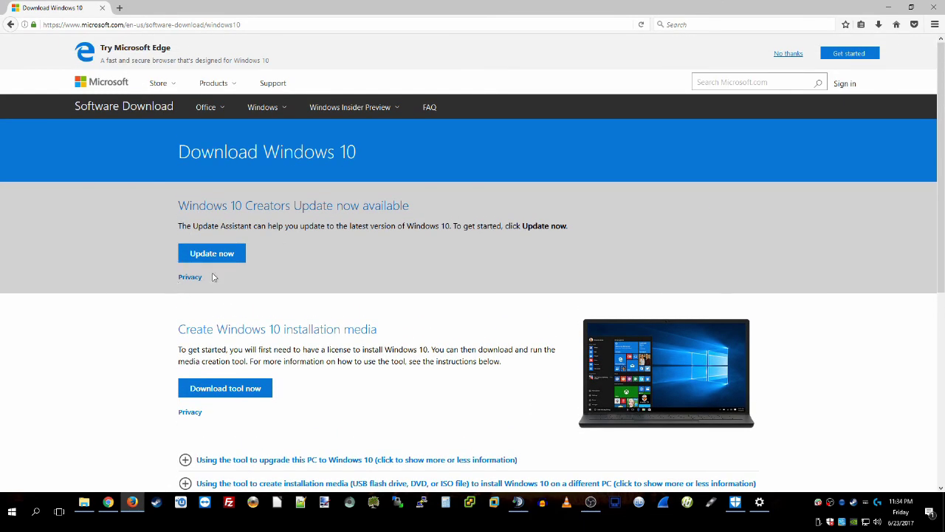
scroll(249, 284, "down", 3)
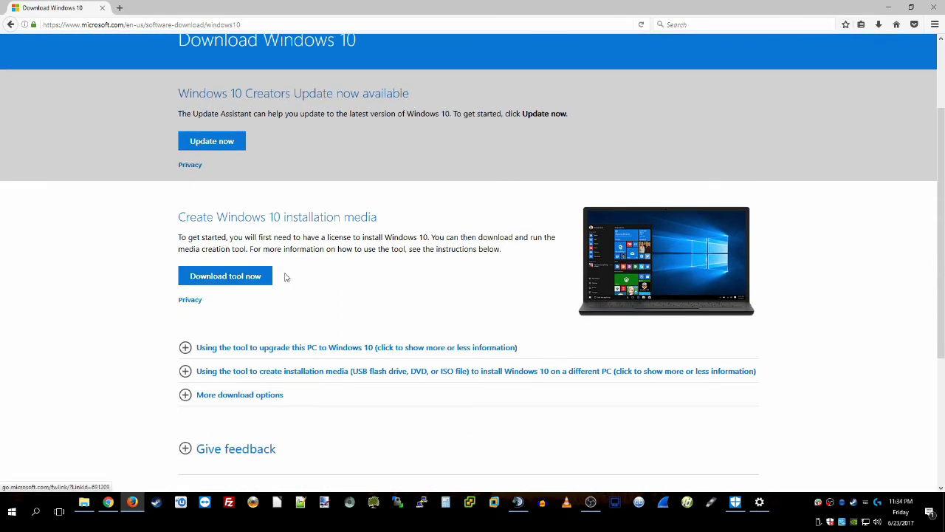
left_click(253, 282)
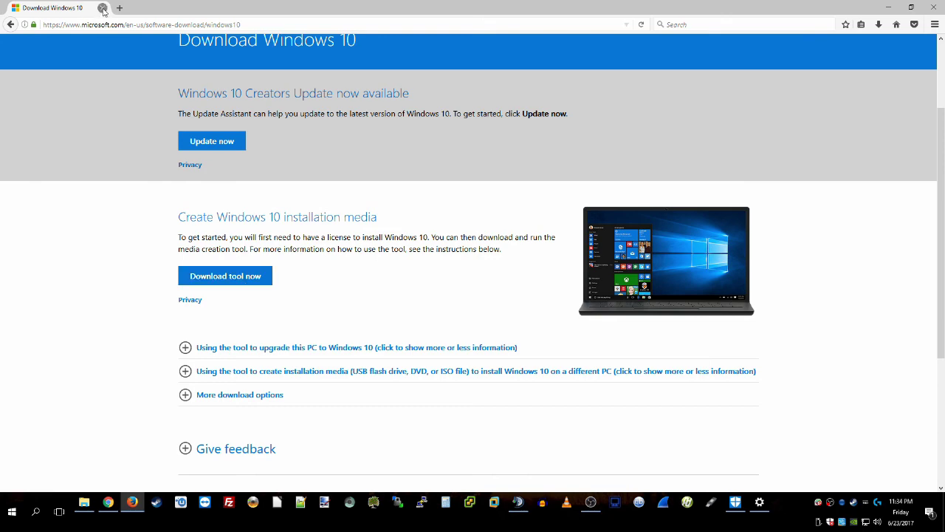
key("super+d")
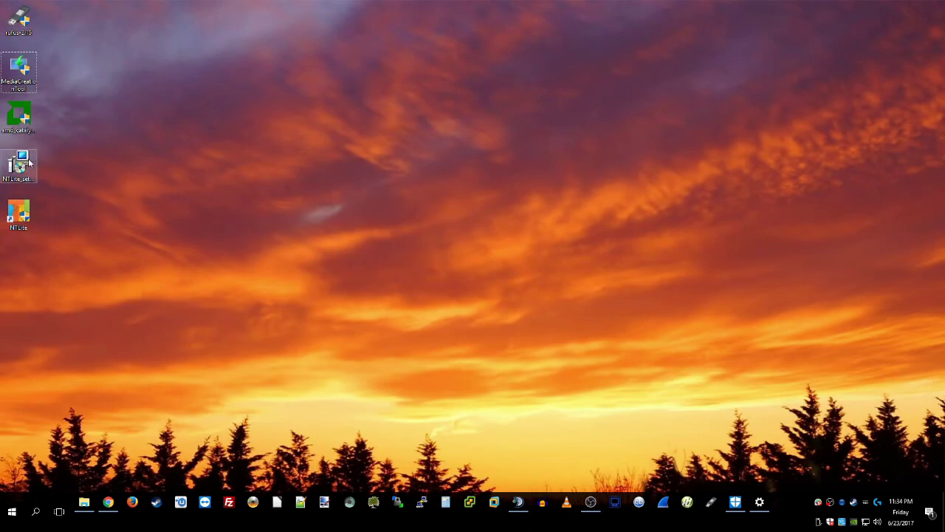
Step: Launch MediaCreationTool, accept its license terms and choose to create installation media (USB flash drive, DVD, or ISO file) for another PC
double_click(20, 74)
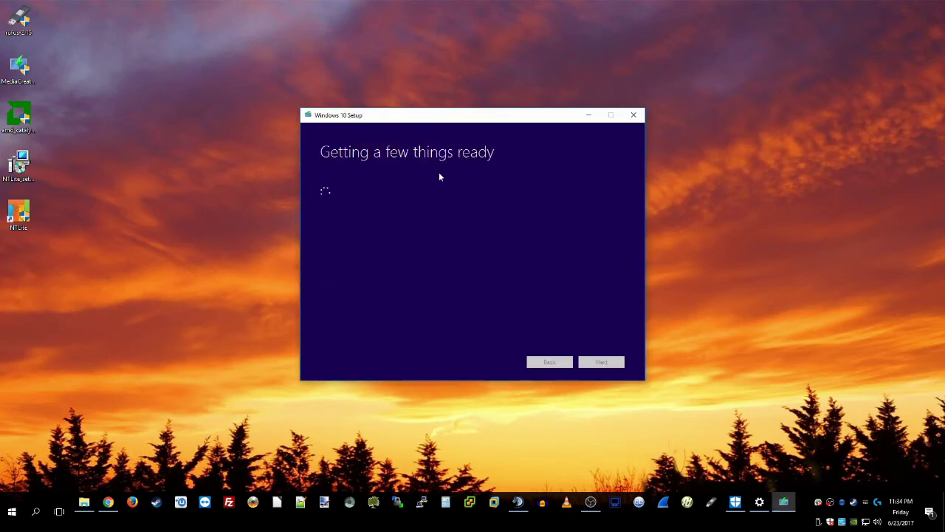
left_click_drag(425, 113, 357, 75)
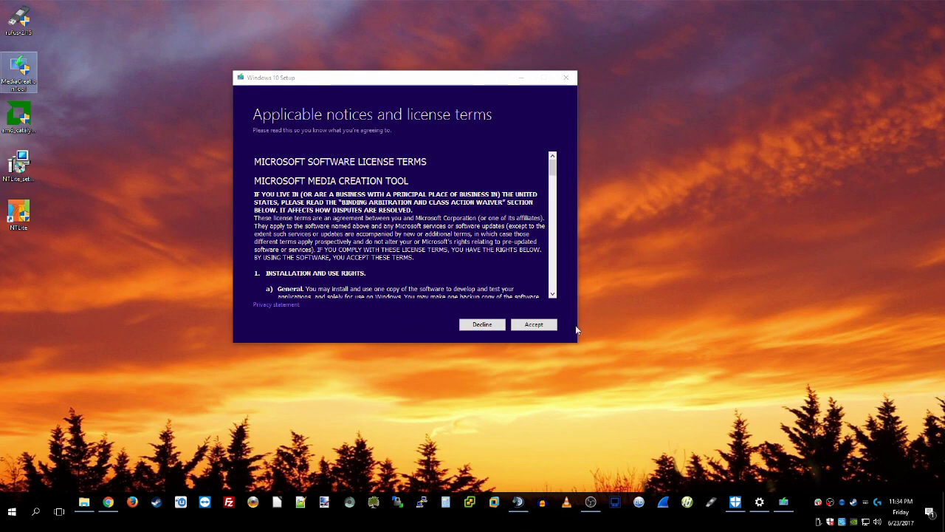
left_click(537, 325)
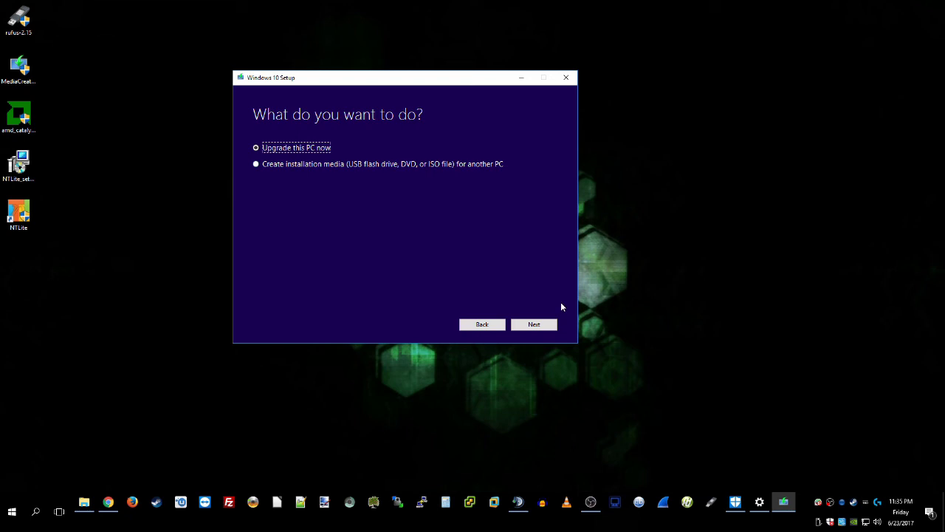
left_click(272, 166)
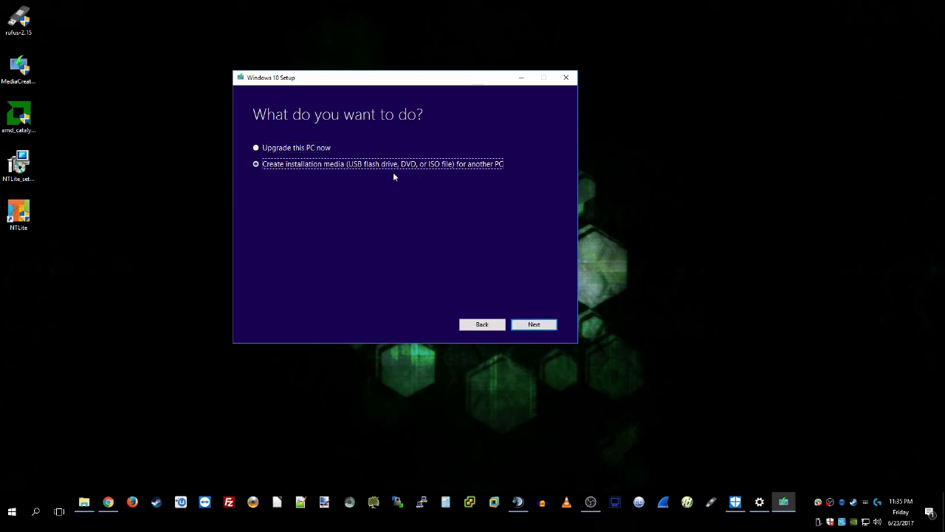
left_click(545, 329)
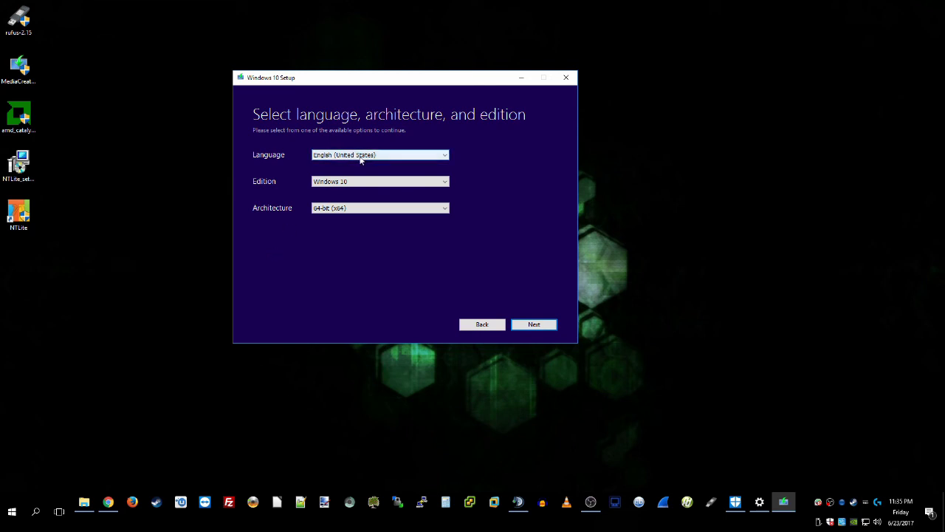
Step: Review the language and architecture choices for the installation media, keeping 64-bit (x64) as the architecture
left_click(361, 159)
left_click(355, 155)
left_click(350, 211)
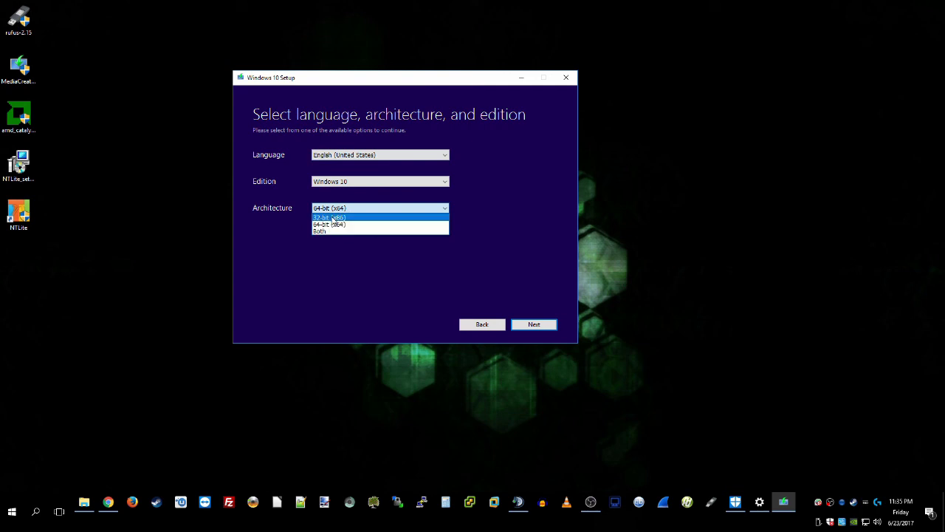
left_click(332, 225)
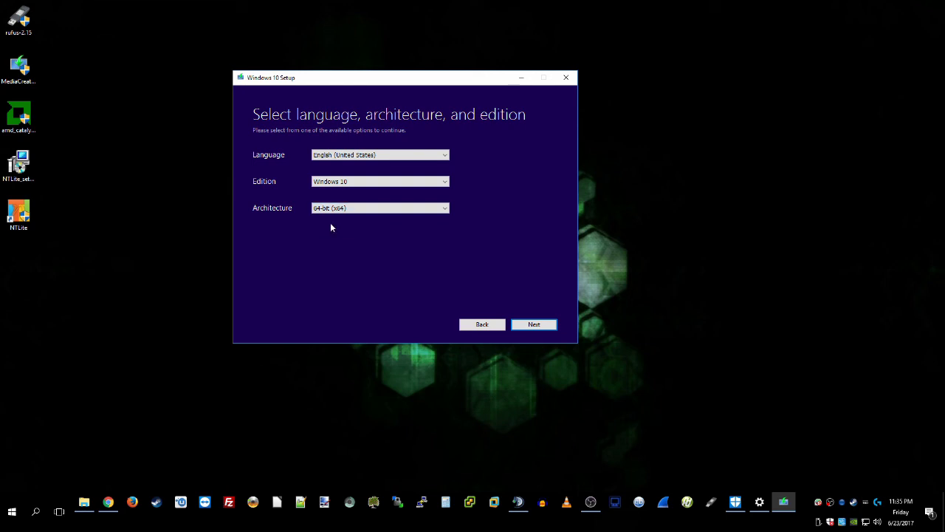
left_click(339, 210)
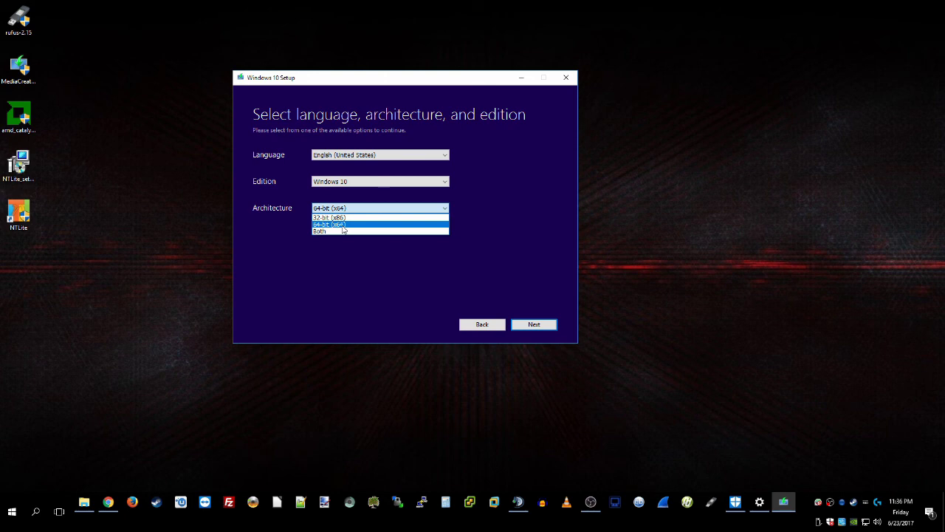
left_click(342, 226)
Step: Choose Windows 10 as the edition and English (United States) as the language, and continue to the media type
left_click(377, 181)
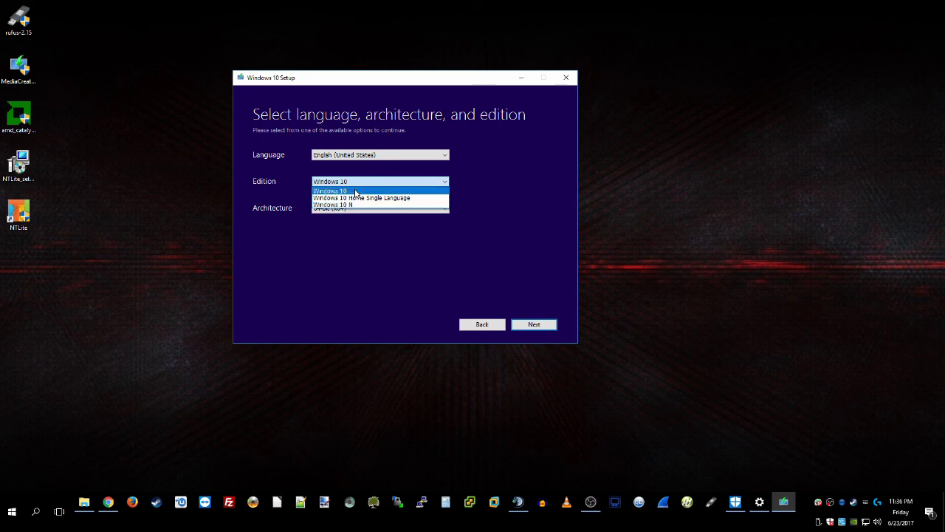
left_click(357, 191)
left_click(355, 186)
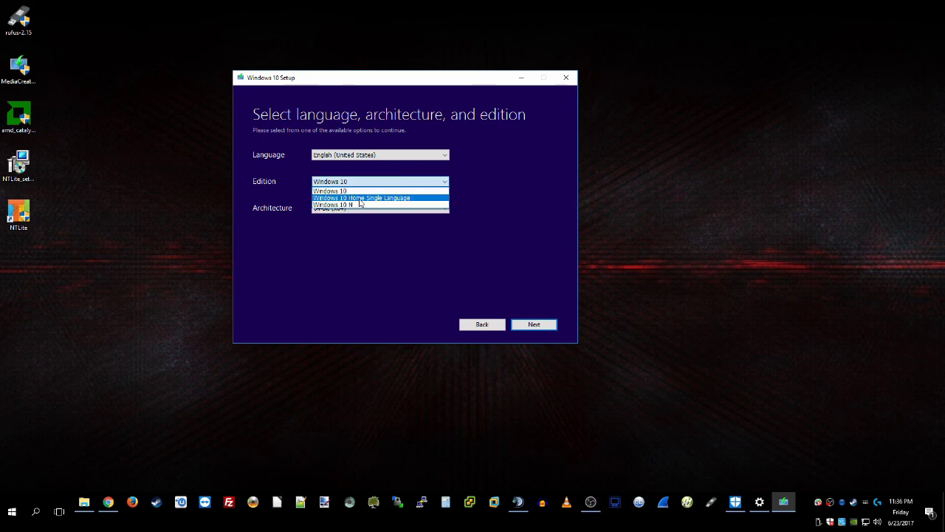
left_click(357, 190)
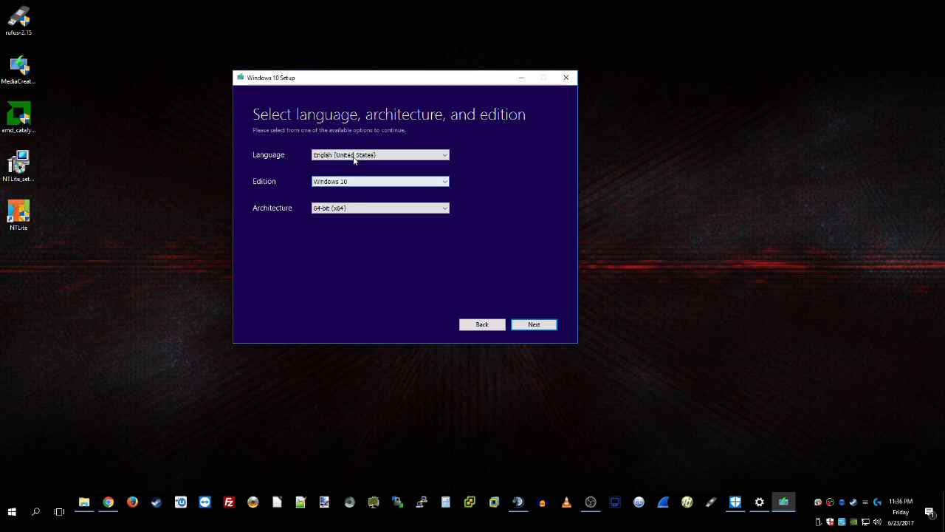
left_click(355, 156)
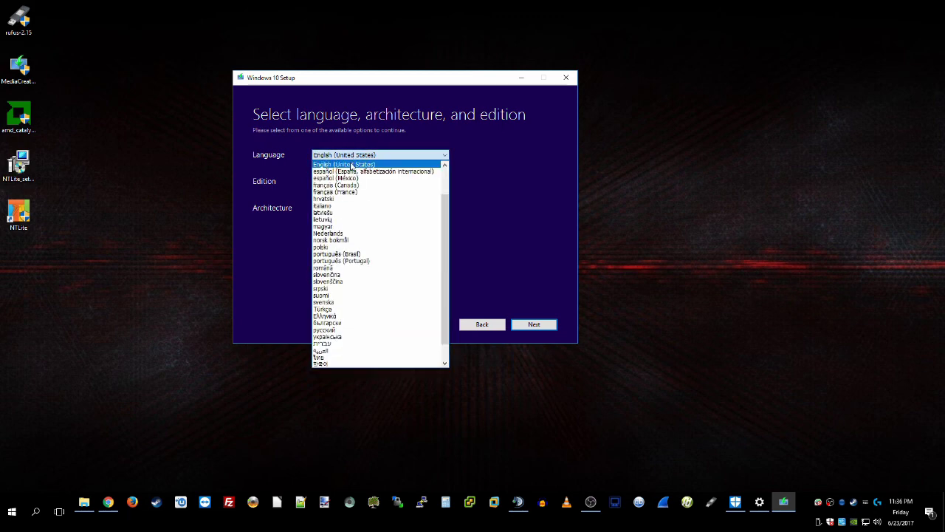
left_click(348, 163)
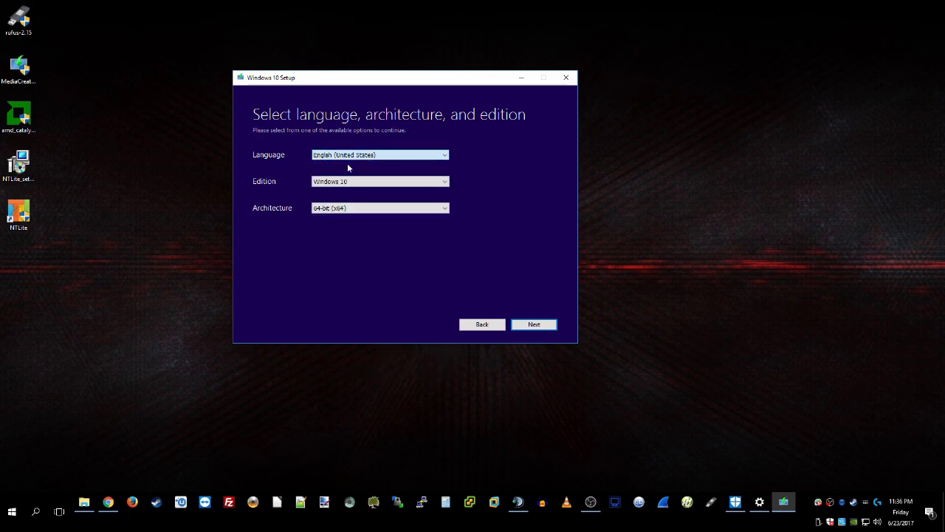
left_click(531, 325)
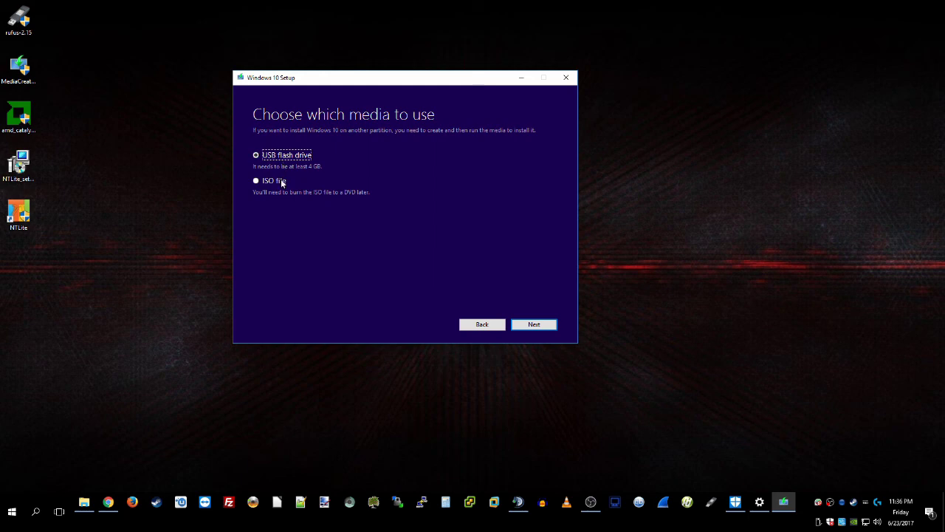
Step: Choose ISO file as the media type, browse to the Desktop as the save location, and cancel saving
left_click(281, 180)
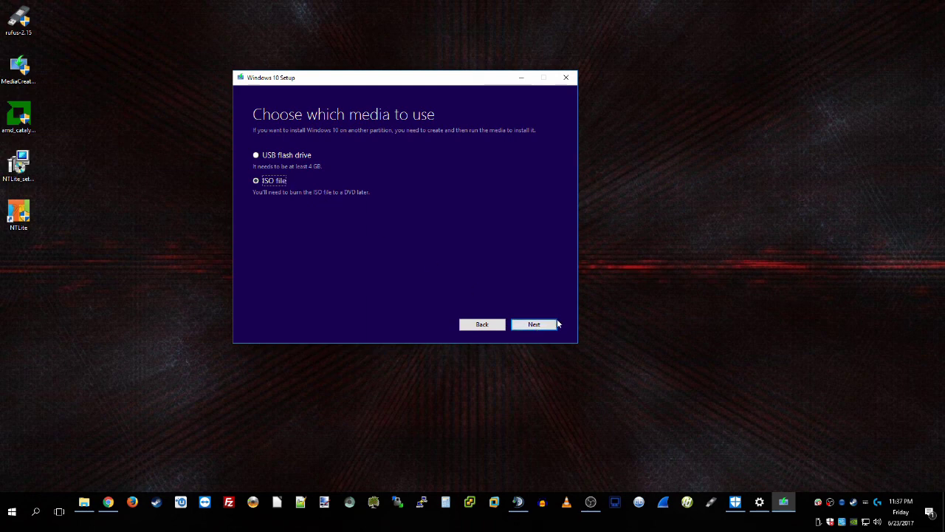
left_click(534, 325)
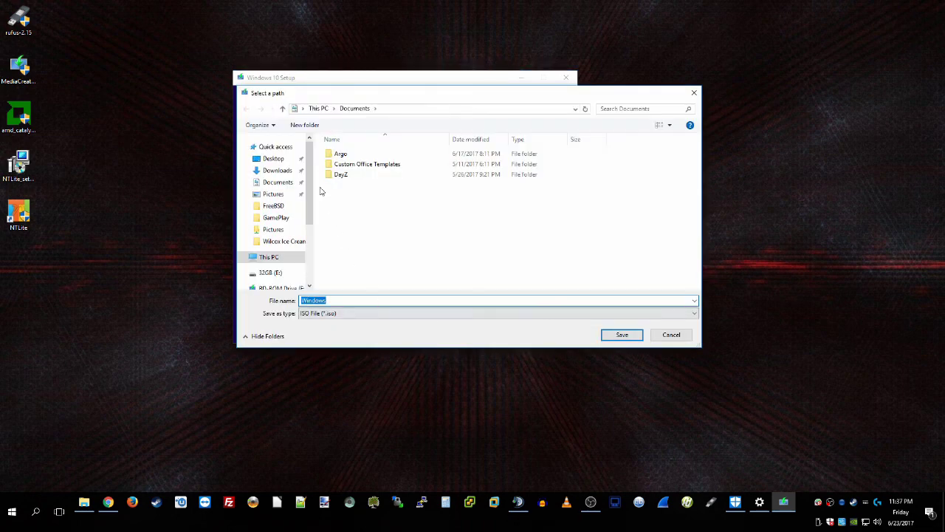
left_click(279, 159)
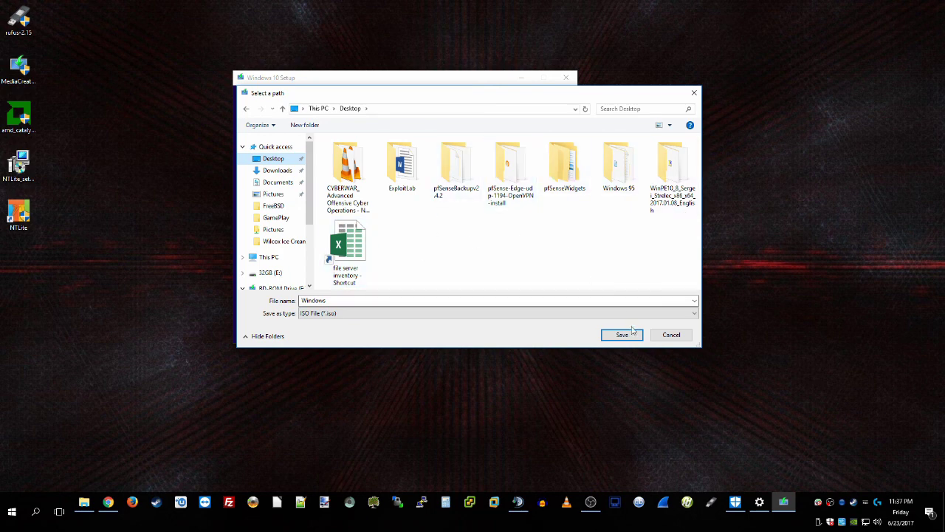
left_click(670, 339)
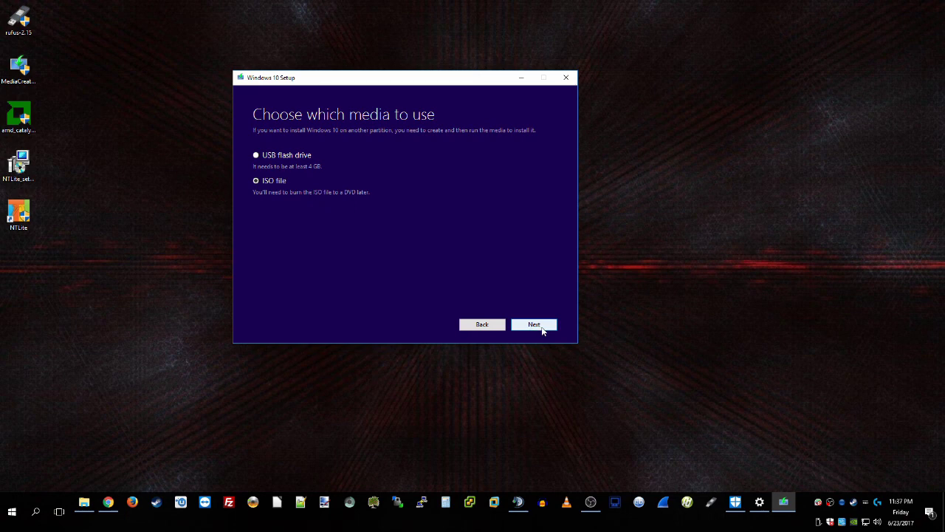
Step: Go back through the setup wizard to its opening choice and quit Windows 10 Setup
left_click(484, 326)
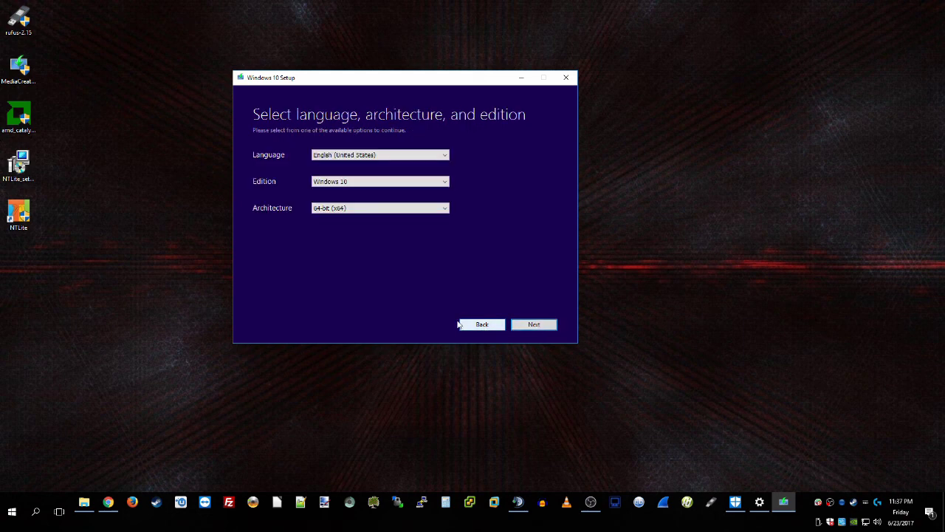
left_click(494, 326)
left_click(566, 77)
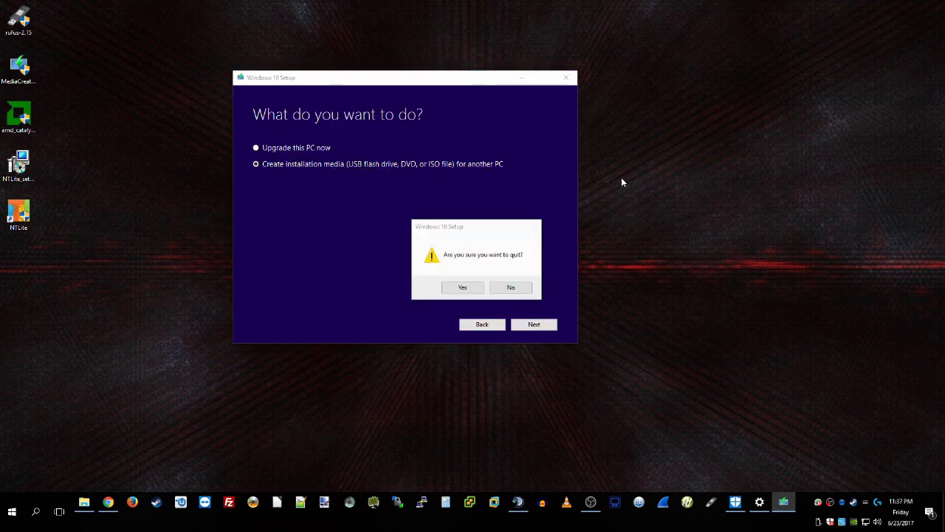
left_click(461, 285)
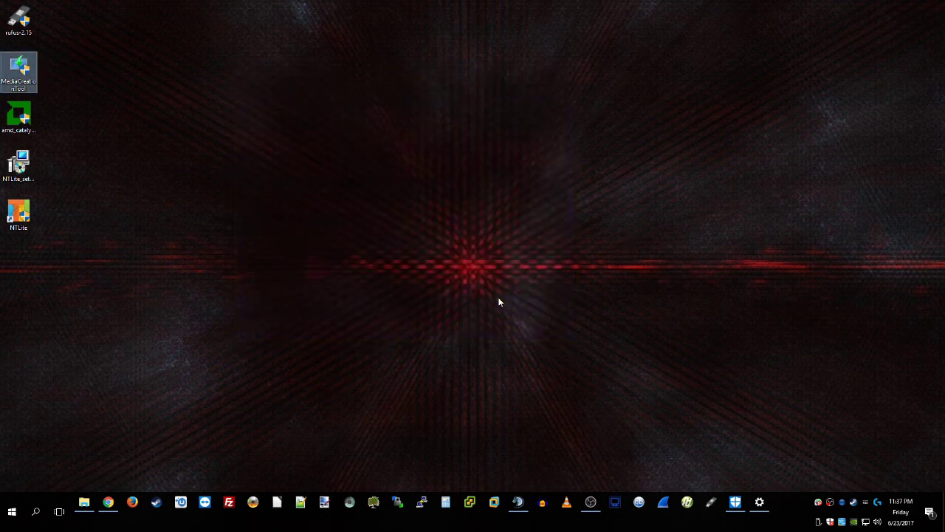
Step: Create a new folder named Win 10 on the desktop
right_click(222, 157)
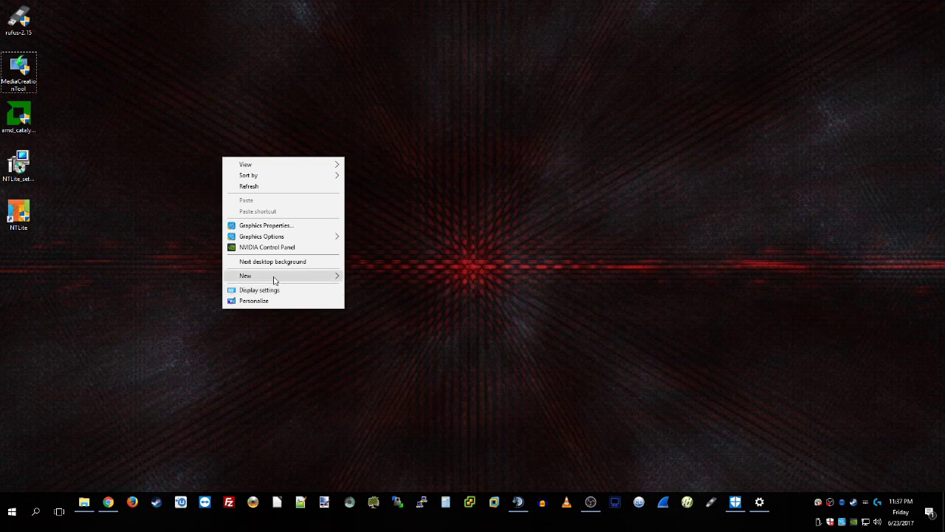
mouse_move(274, 276)
left_click(383, 280)
type("W")
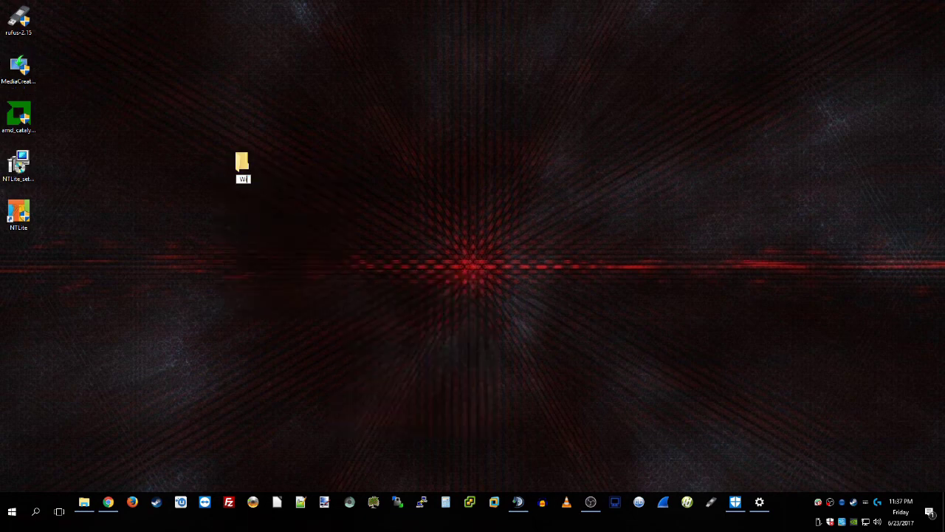
type("in 10")
key("Return")
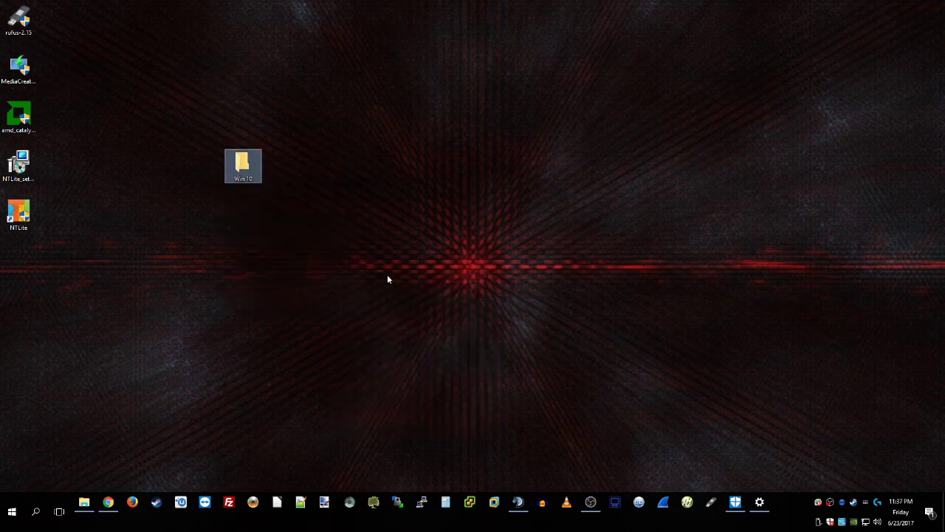
left_click(387, 279)
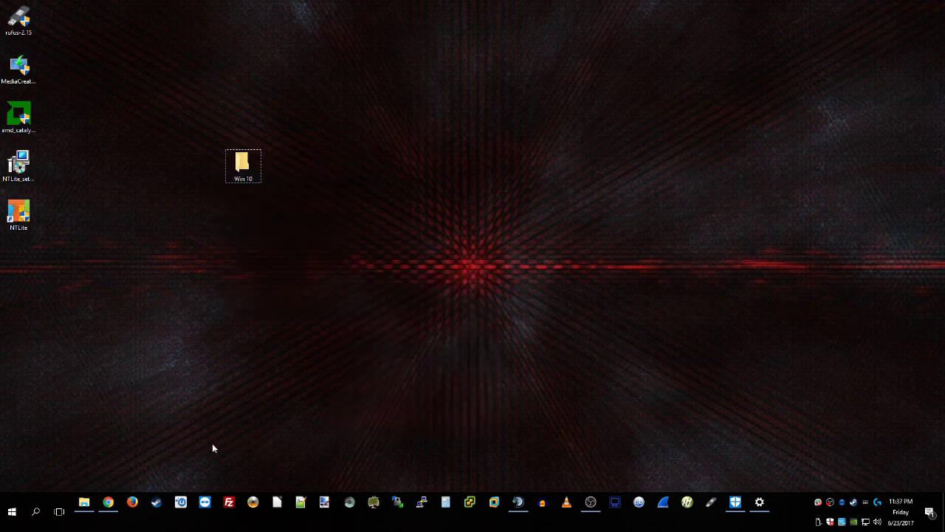
Step: In File Explorer, mount the Windows_10_Pro_x64_04_14_2017 disc image from the _ISO\Operating Systems\Windows\Windows 10 folder on the Image_Storage_Black drive
left_click(86, 510)
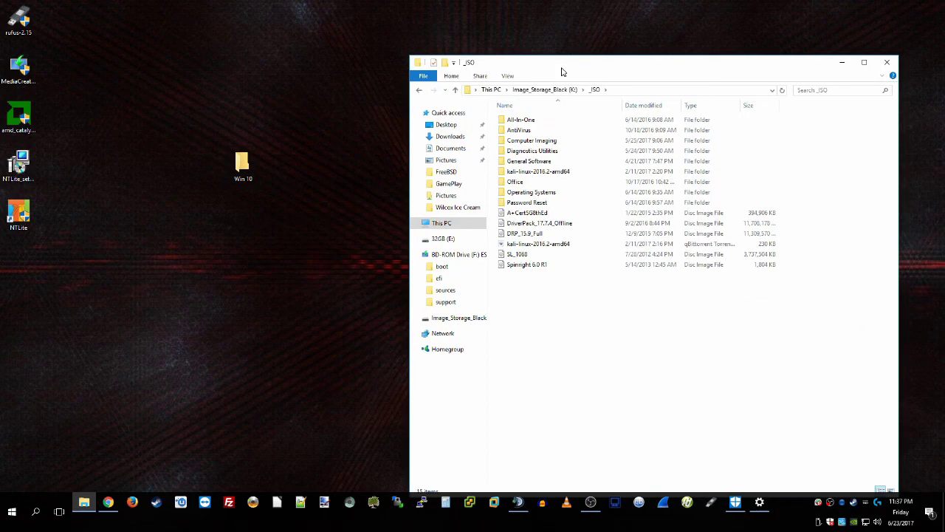
left_click_drag(562, 69, 579, 86)
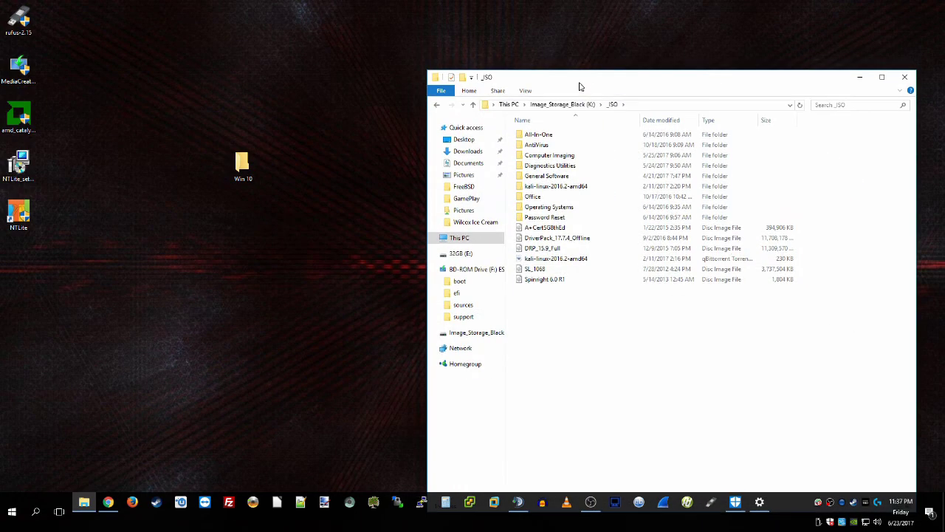
double_click(543, 209)
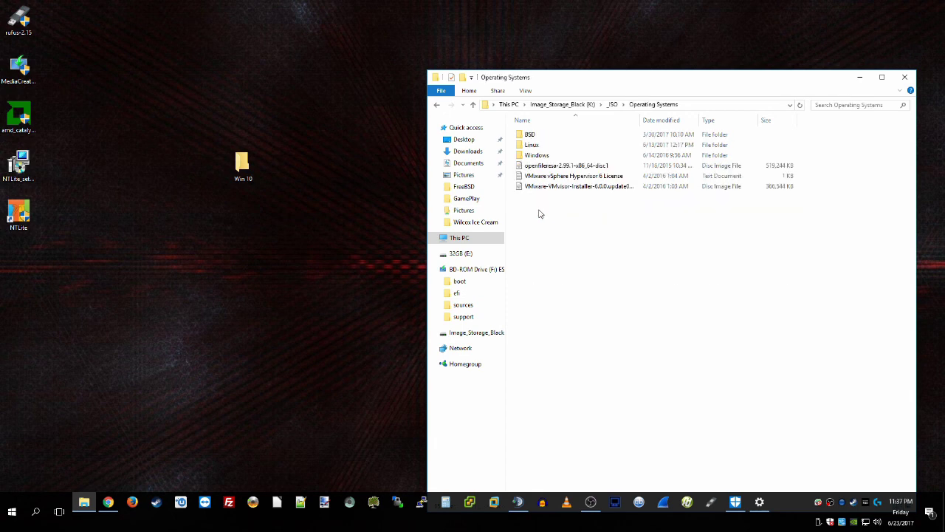
double_click(537, 156)
double_click(542, 155)
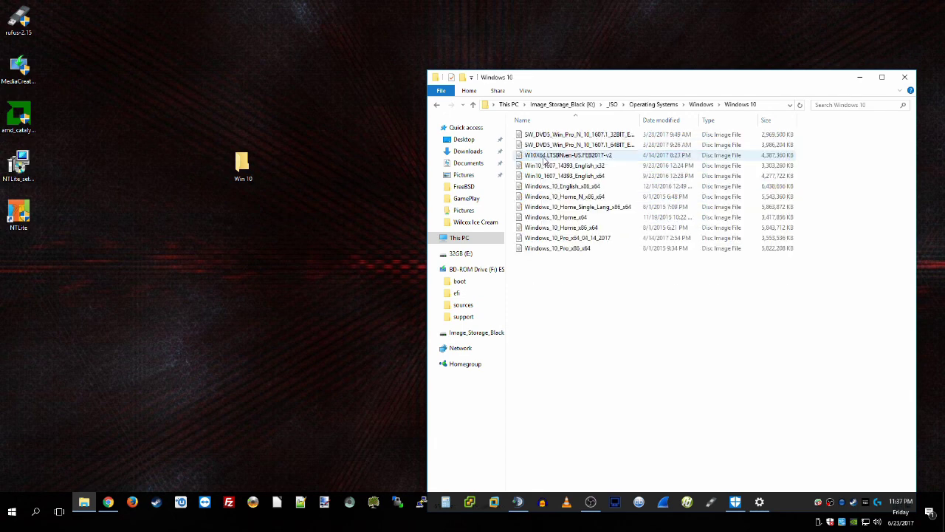
left_click(563, 239)
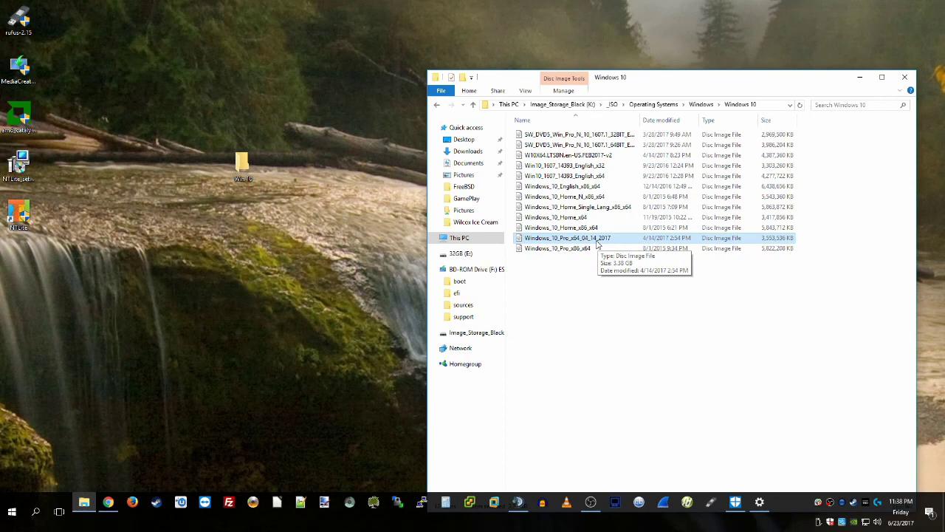
double_click(575, 238)
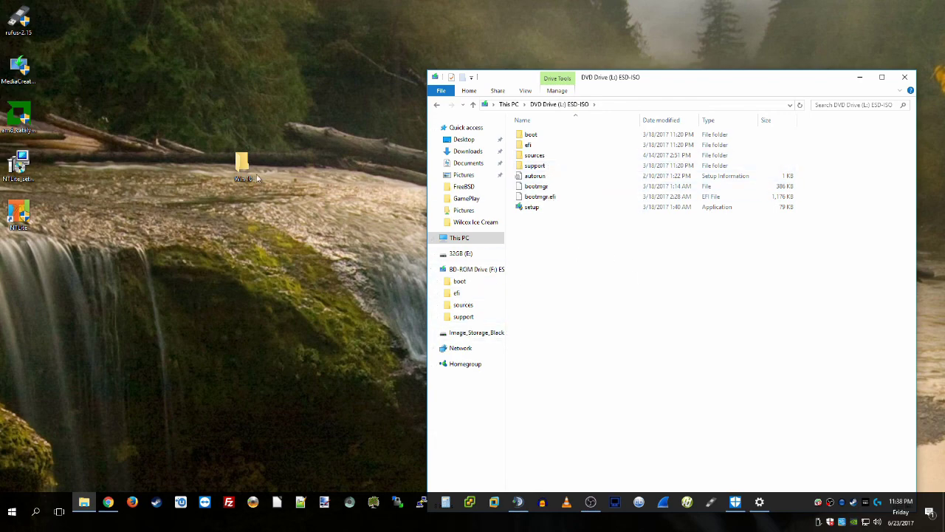
Step: Copy all files and folders from the mounted Windows disc into the Win 10 desktop folder and close the disc's window
double_click(242, 162)
left_click_drag(610, 25, 258, 56)
left_click(553, 54)
left_click_drag(650, 287, 240, 170)
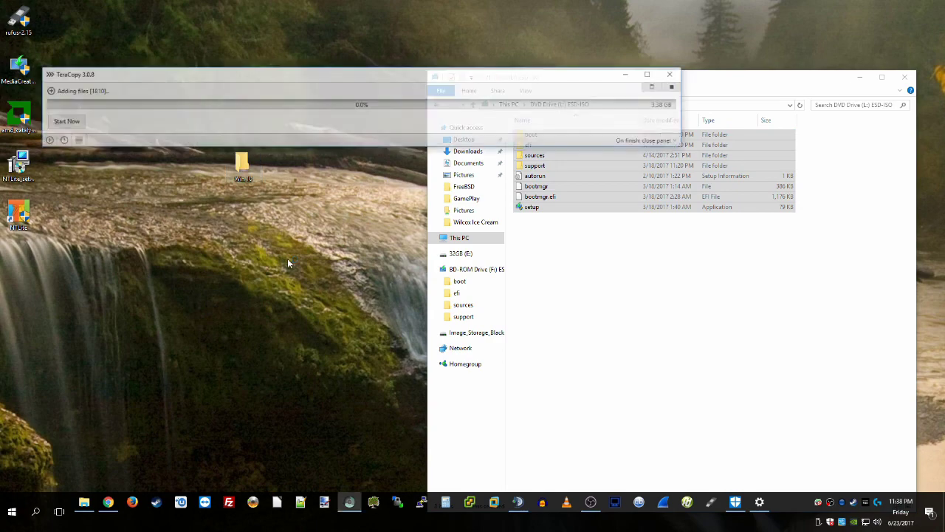
left_click(905, 77)
left_click_drag(168, 79, 368, 52)
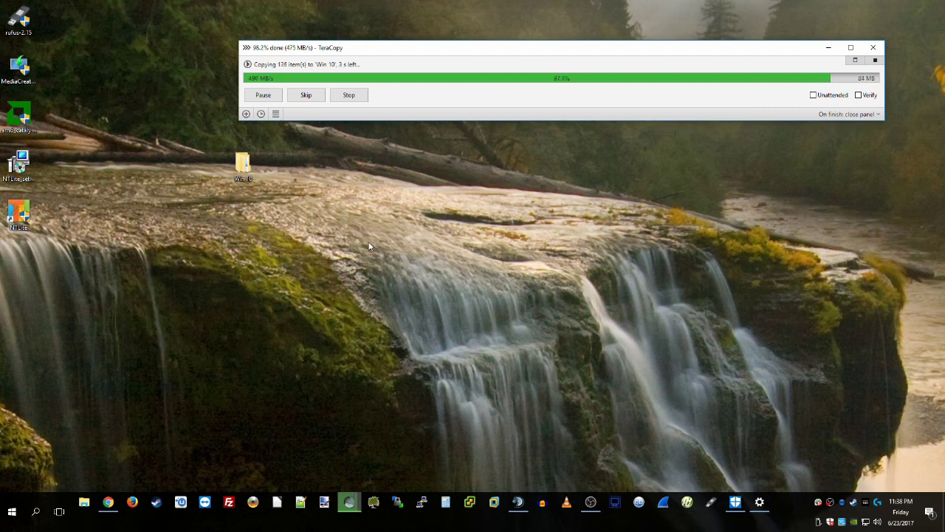
Step: Open the Win 10 folder to check the copied installation files, and close it again
double_click(243, 167)
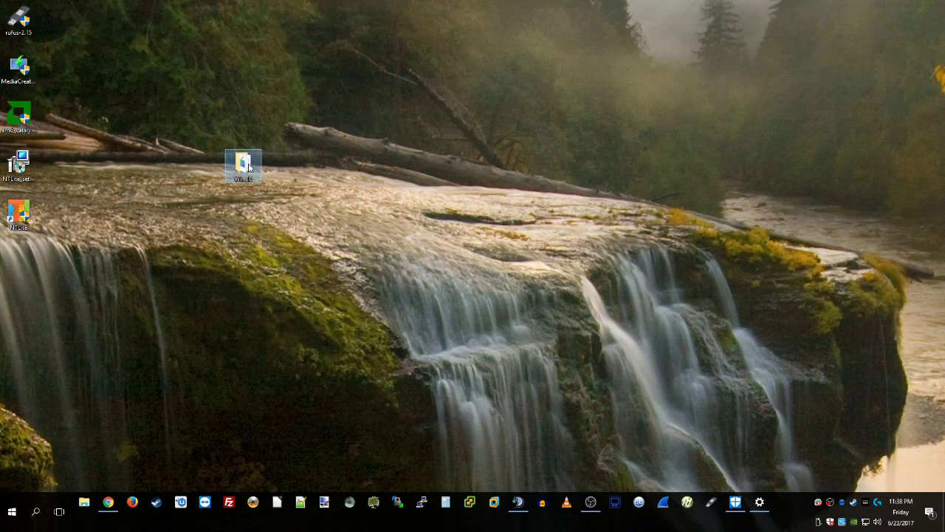
left_click_drag(266, 50, 521, 33)
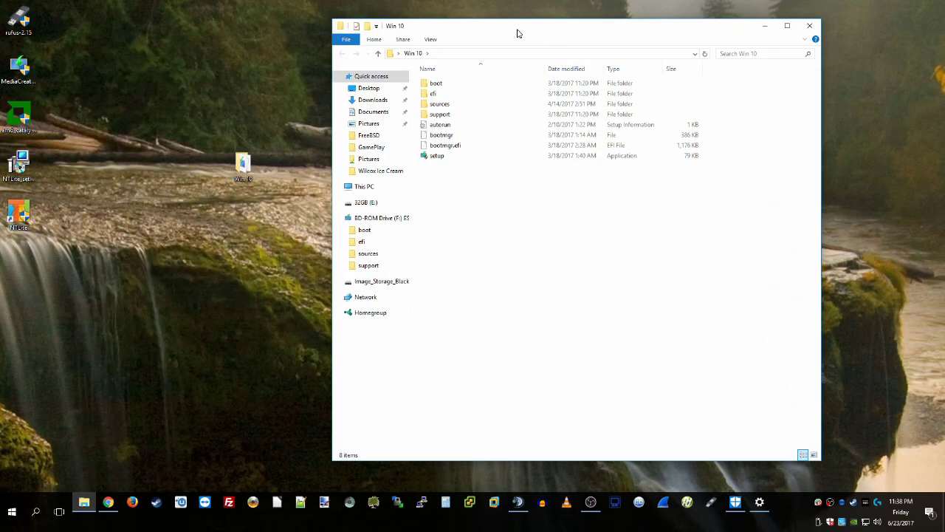
left_click(810, 25)
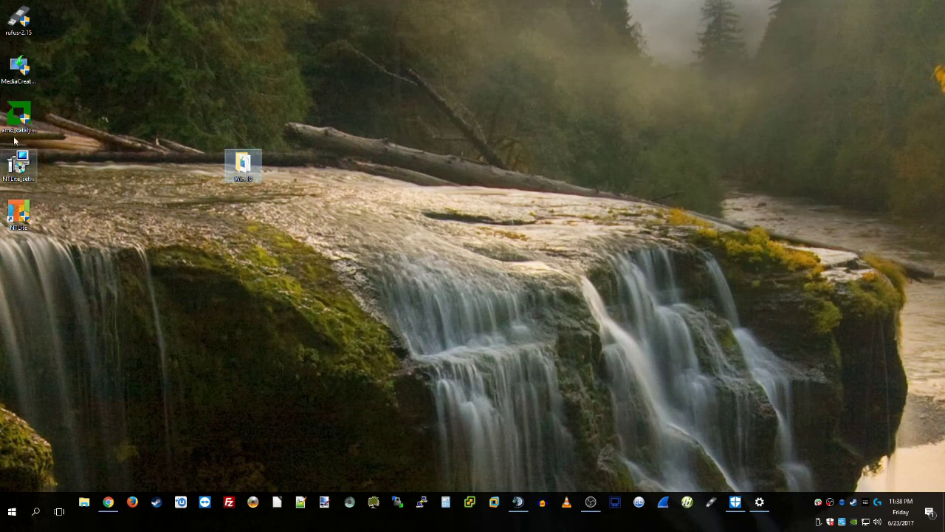
Step: Reorder the desktop icons as MediaCreationTool, NTLite setup, NTLite, AMD Catalyst and Rufus
left_click(16, 74)
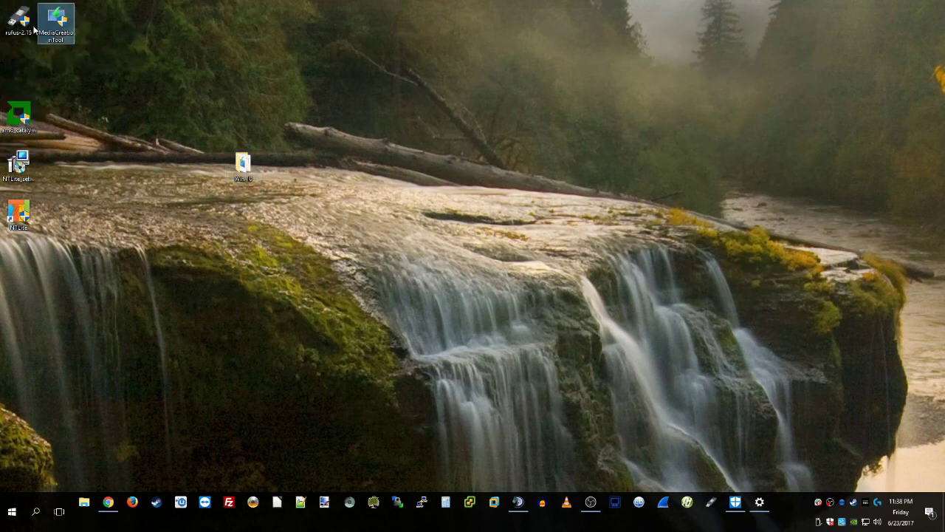
left_click_drag(34, 28, 35, 271)
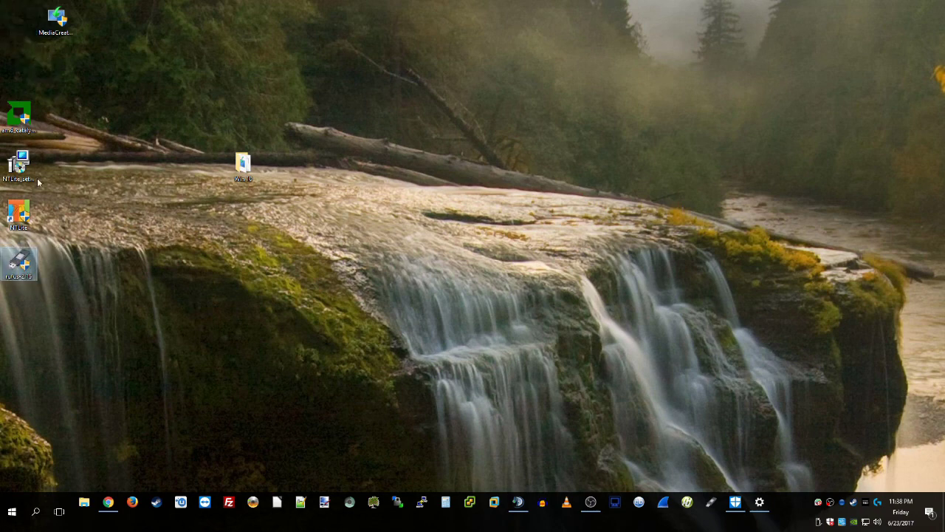
left_click_drag(37, 178, 30, 68)
mouse_move(19, 116)
left_mouse_down()
mouse_move(15, 218)
mouse_move(30, 112)
mouse_move(19, 118)
left_mouse_up()
left_click_drag(54, 20, 17, 21)
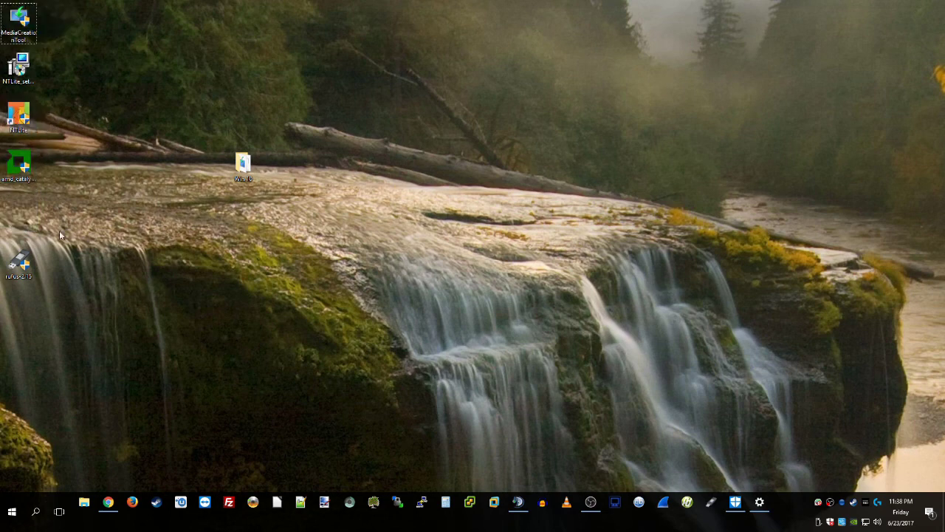
left_click_drag(19, 260, 16, 215)
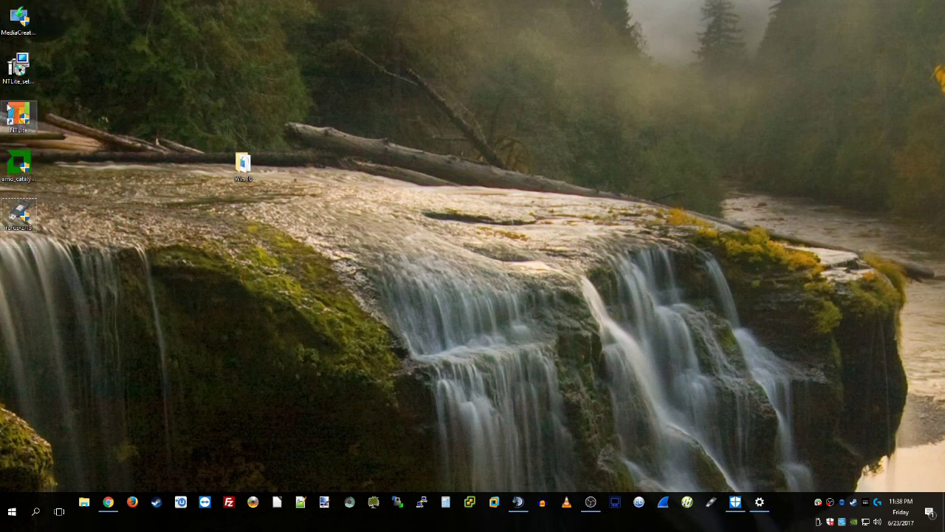
left_click(18, 68)
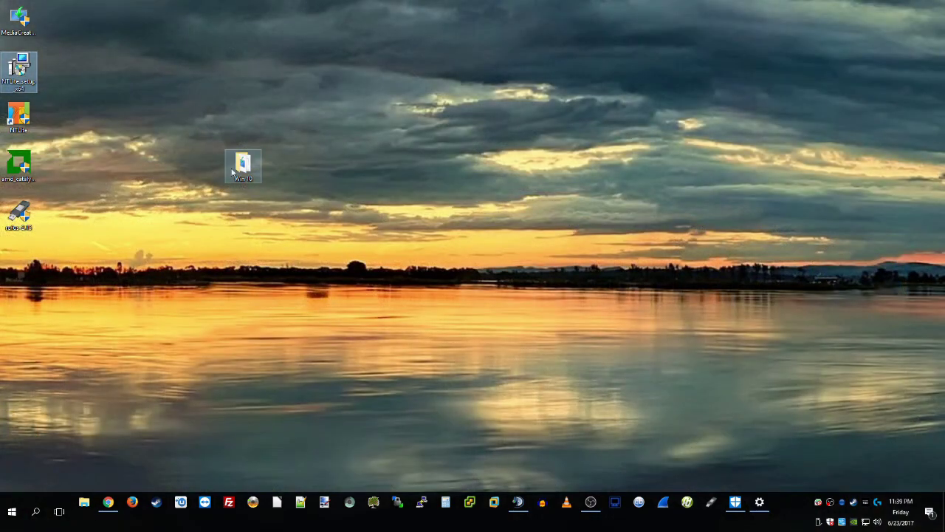
left_click(233, 172)
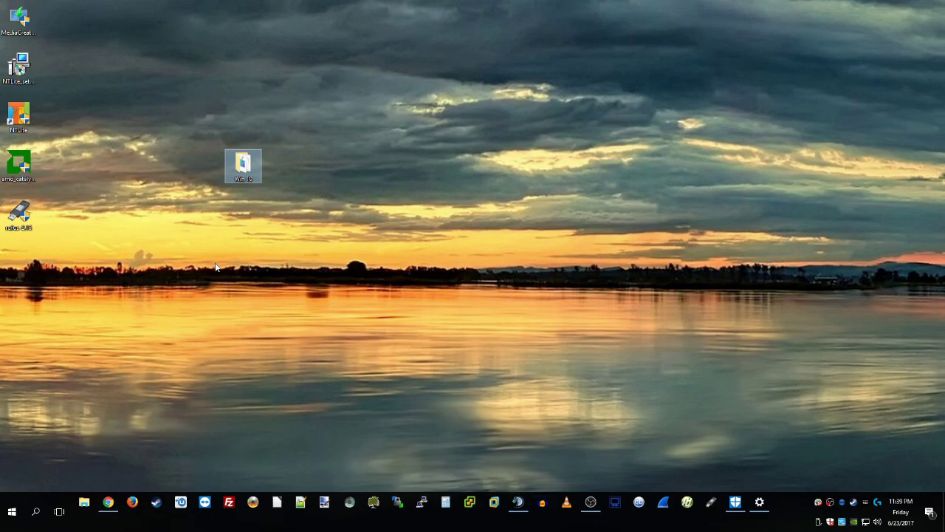
Step: In Firefox, open AMD's driver download page through the driver support article for Radeon HD 4000 and older series
left_click(133, 502)
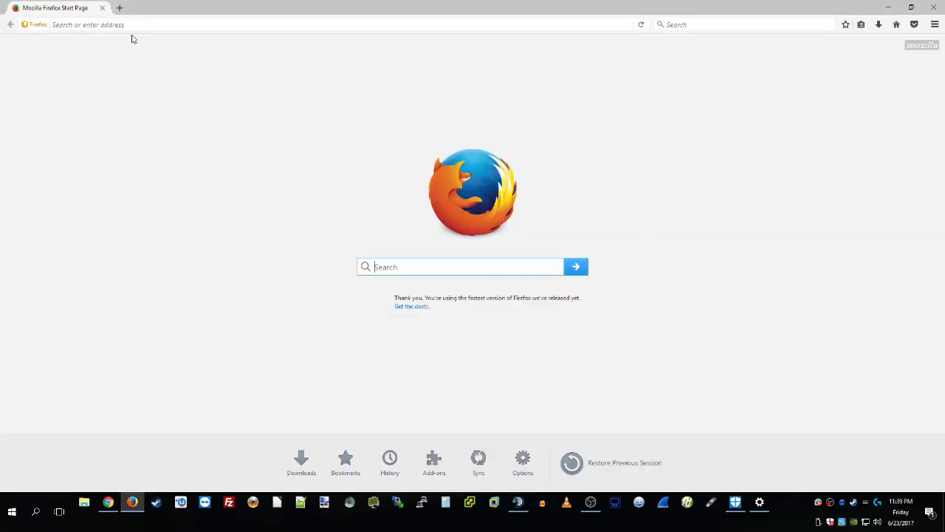
left_click(134, 25)
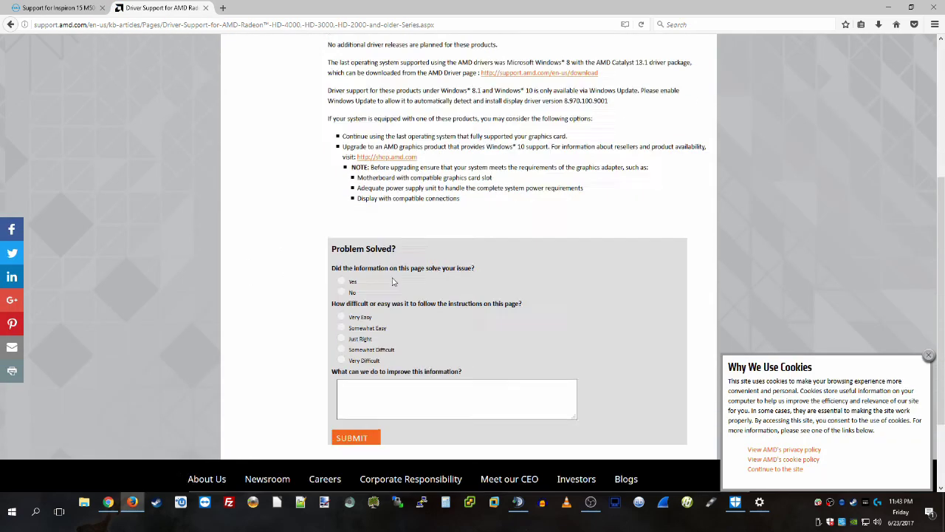
scroll(503, 206, "up", 3)
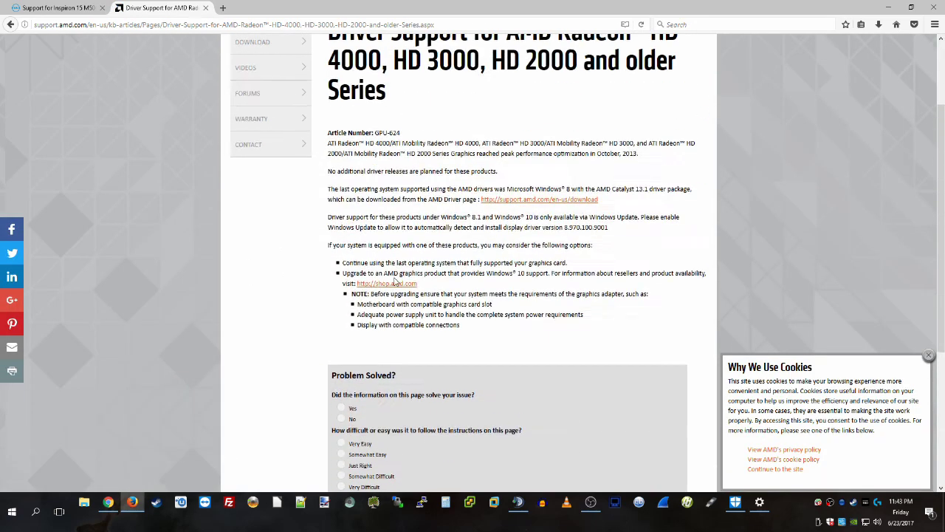
left_click(516, 206)
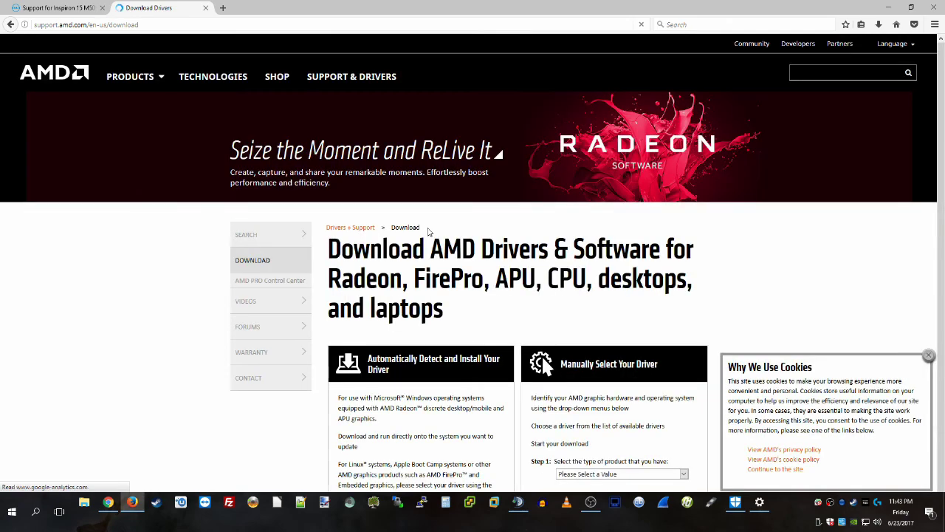
Step: In the manual driver selection, set the product type to Notebook Graphics and the product family to Radeon HD Series
scroll(378, 247, "down", 2)
scroll(389, 243, "down", 3)
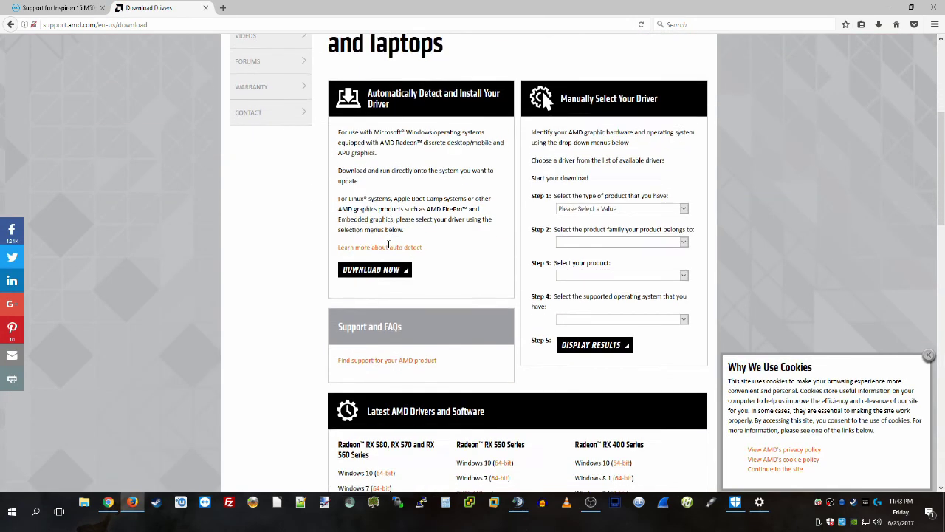
left_click(618, 209)
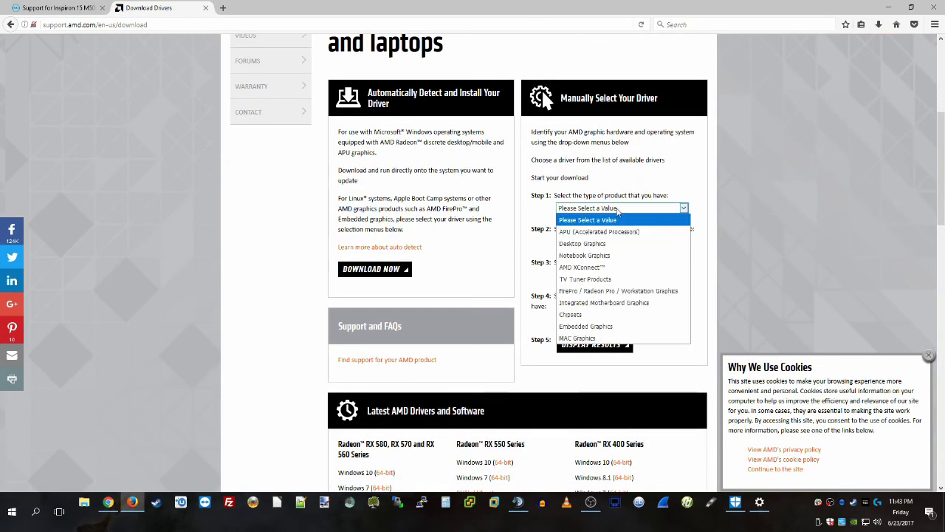
left_click(602, 255)
left_click(604, 242)
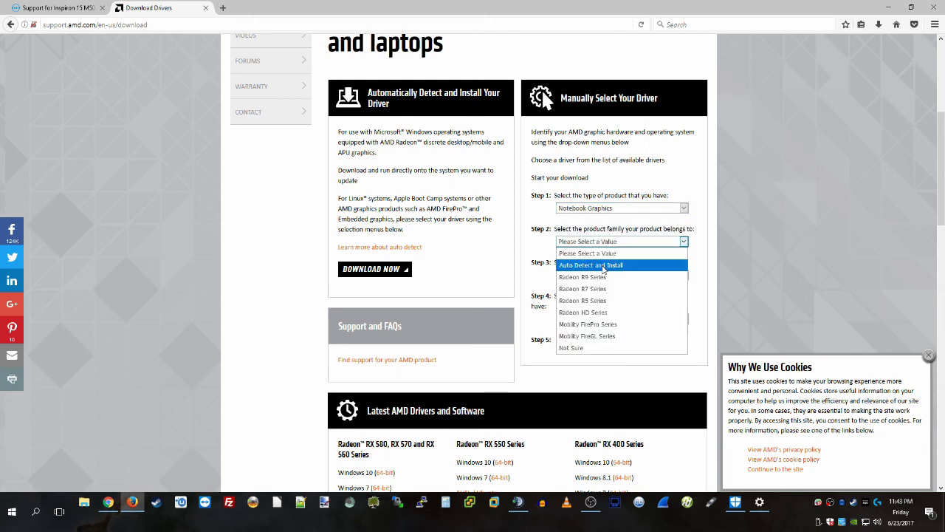
left_click(593, 313)
Step: Check the laptop's graphics chip on the Dell system configuration page and select Mobility Radeon HD 4xxx Series as the AMD product
left_click(591, 278)
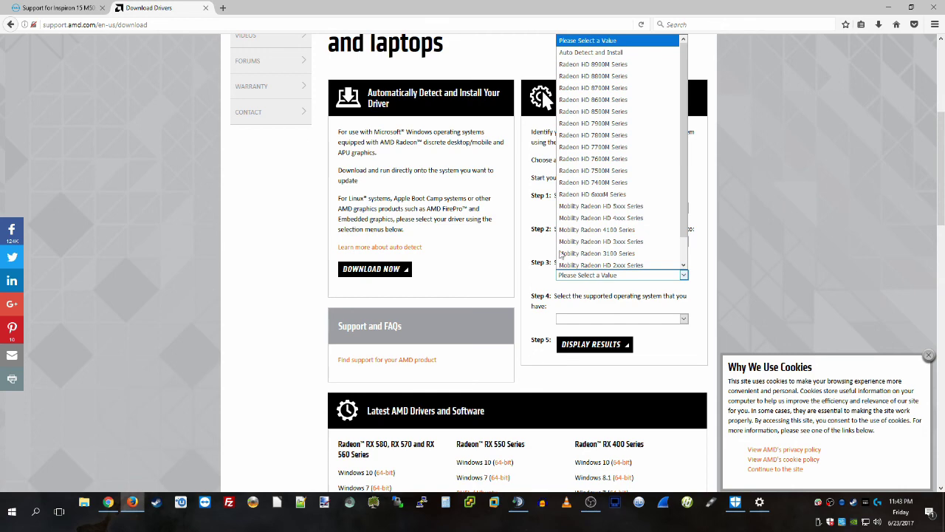
left_click(52, 9)
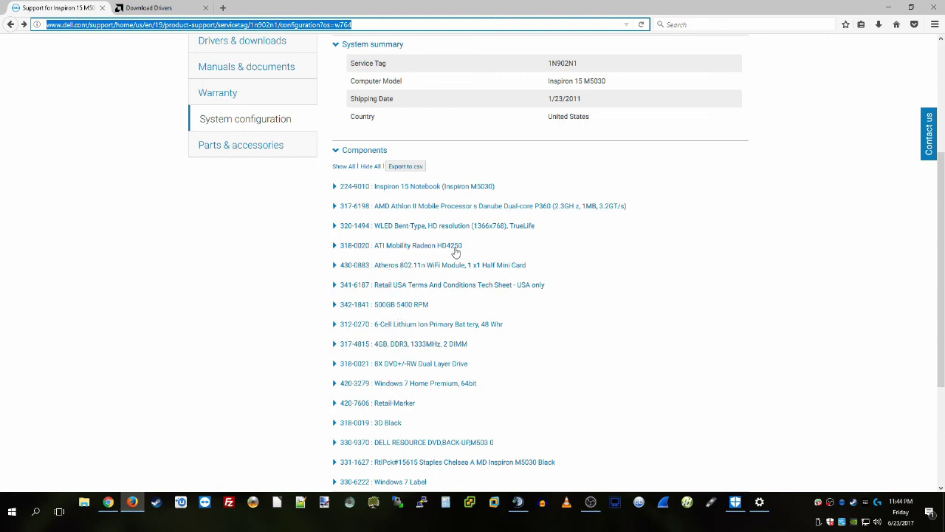
left_click(116, 6)
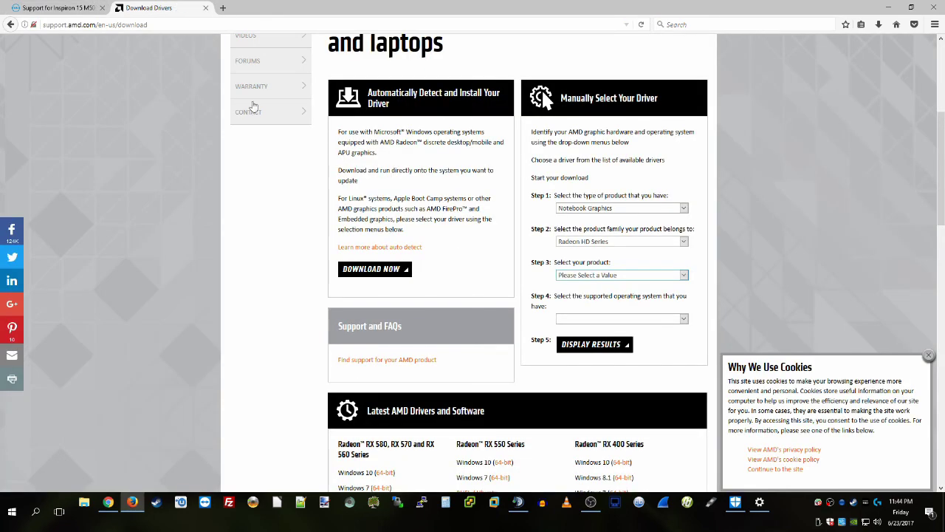
left_click(616, 281)
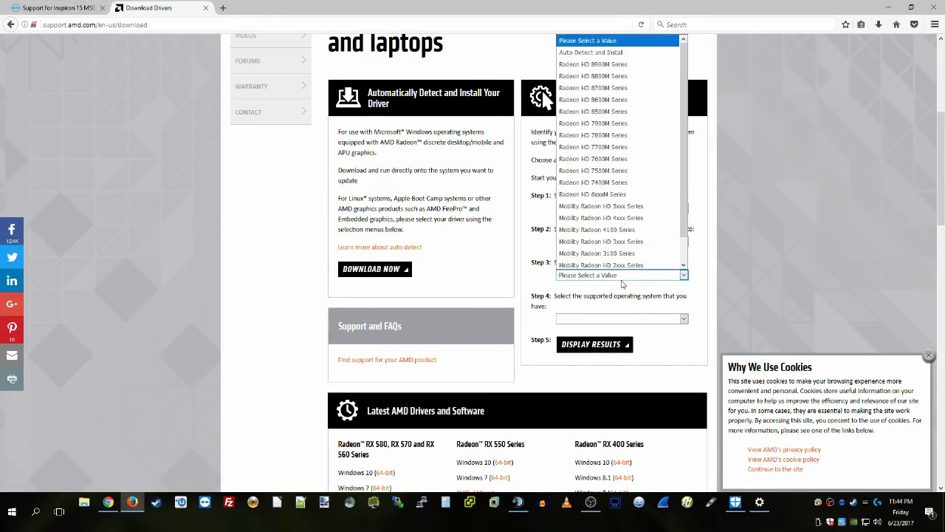
left_click(619, 217)
Step: Choose Windows 8 - 64 Bit as the operating system and display the matching drivers
left_click(608, 319)
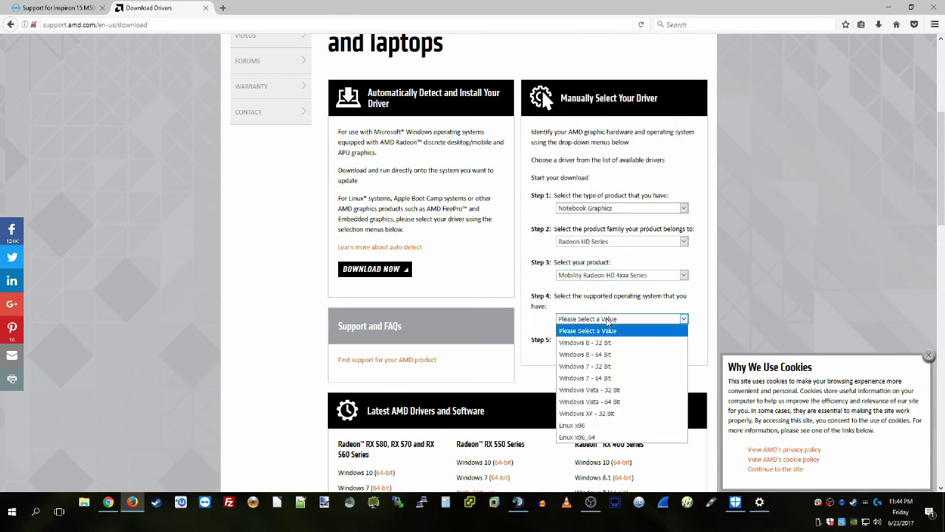
left_click(608, 355)
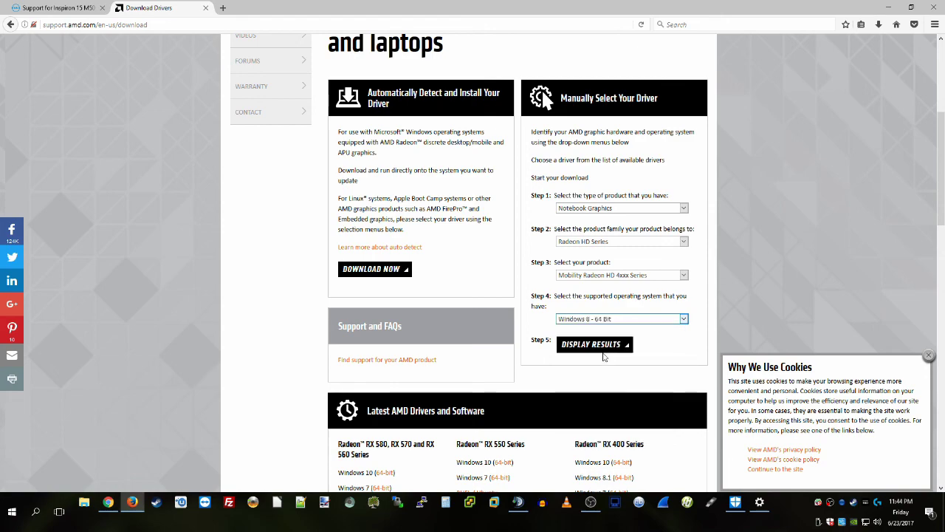
left_click(600, 347)
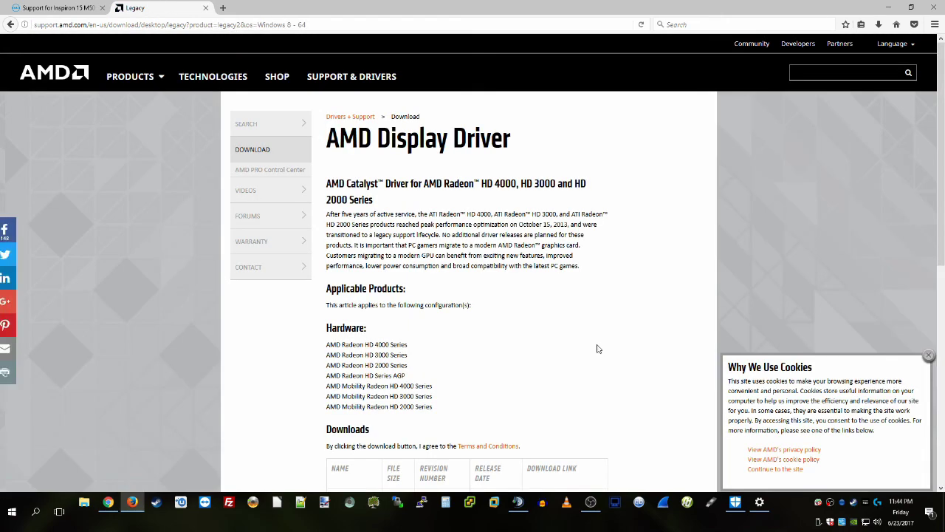
Step: Examine the supported hardware and compare the revisions, release dates and descriptions of the Catalyst Software Suite and the latest beta driver
scroll(598, 349, "down", 3)
scroll(632, 311, "down", 1)
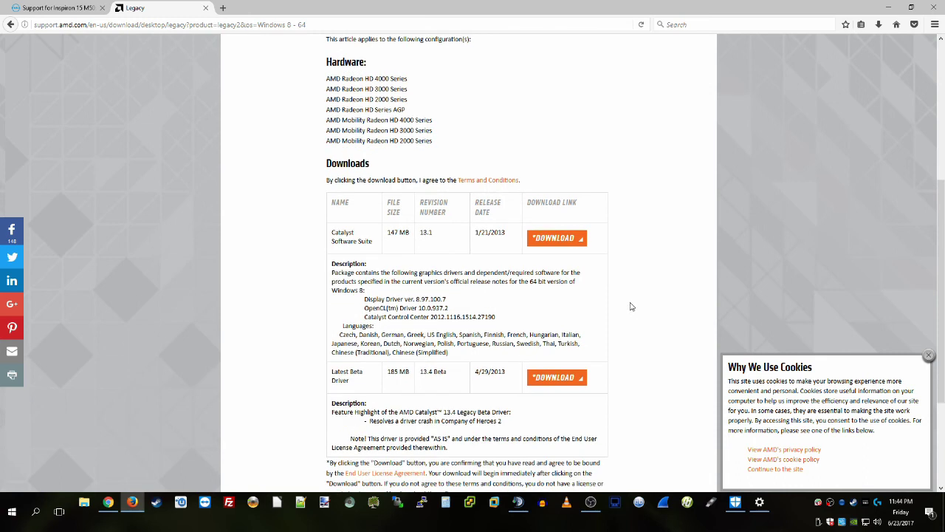
left_click_drag(420, 232, 439, 238)
left_click_drag(418, 375, 454, 376)
left_click(452, 378)
left_click_drag(476, 374, 490, 374)
scroll(419, 384, "down", 3)
left_click_drag(363, 313, 333, 324)
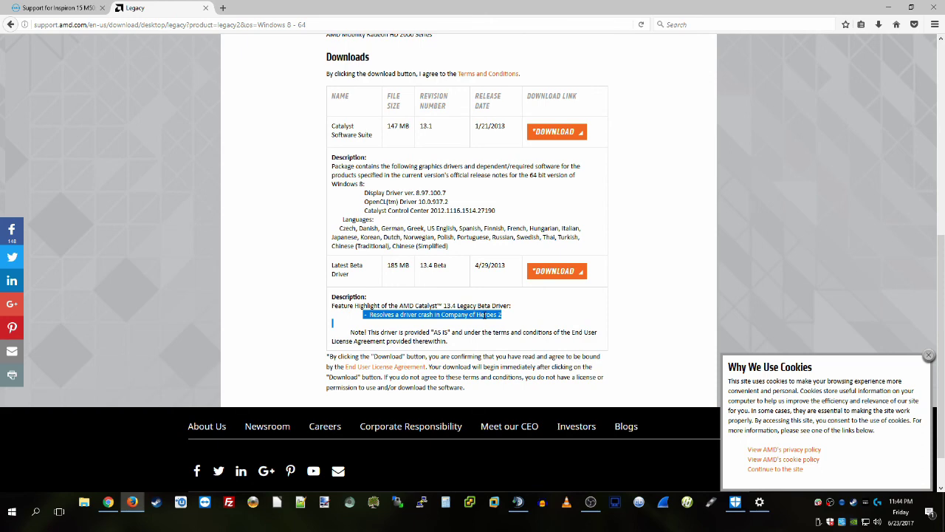
left_click(484, 316)
left_click_drag(360, 305, 463, 314)
left_click(463, 314)
left_click_drag(360, 305, 513, 318)
left_click(429, 308)
scroll(430, 309, "up", 5)
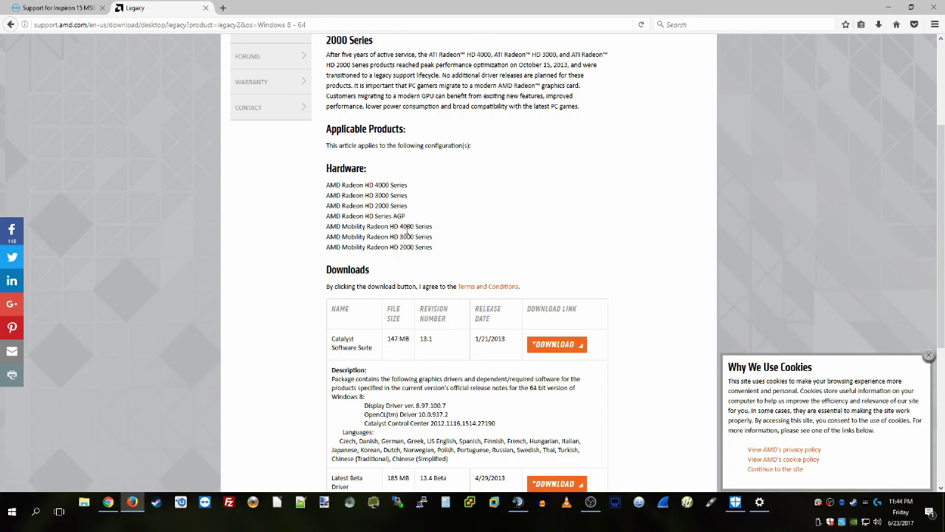
scroll(407, 231, "down", 6)
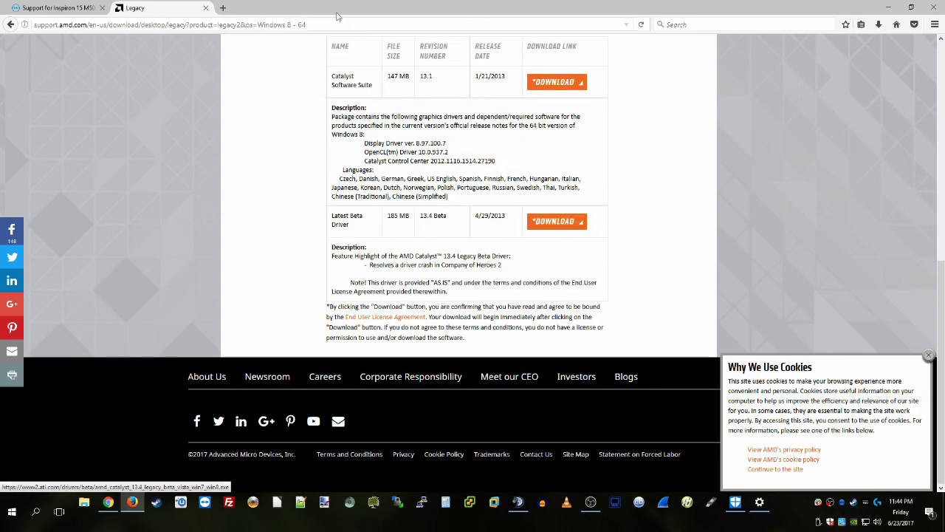
Step: From the desktop, extract the AMD Catalyst 13.4 Legacy Beta package to a folder on the Desktop and cancel the Catalyst Install Manager
left_click(889, 7)
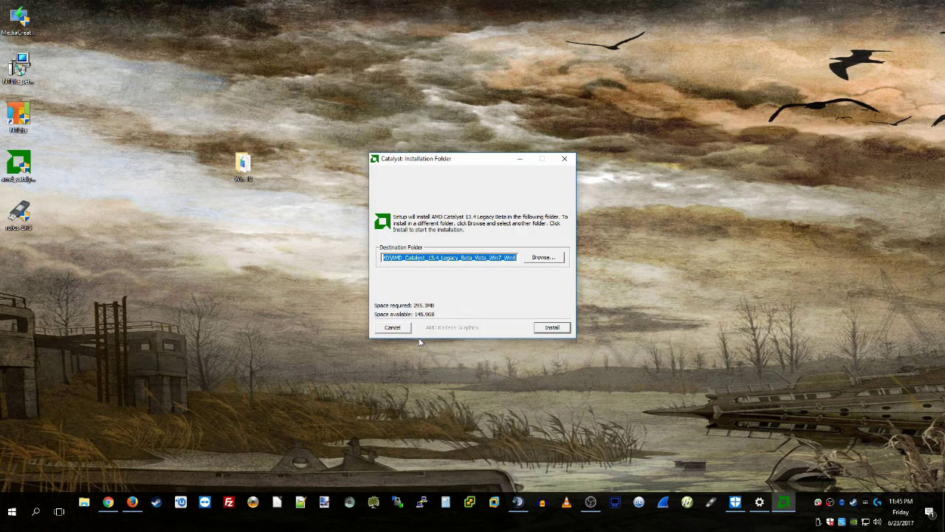
left_click(545, 258)
scroll(444, 262, "down", 5)
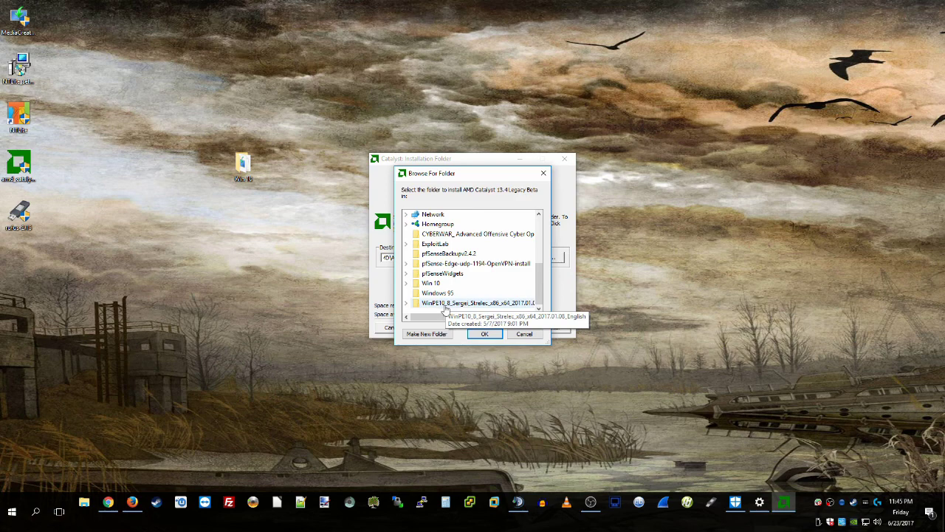
scroll(446, 307, "up", 5)
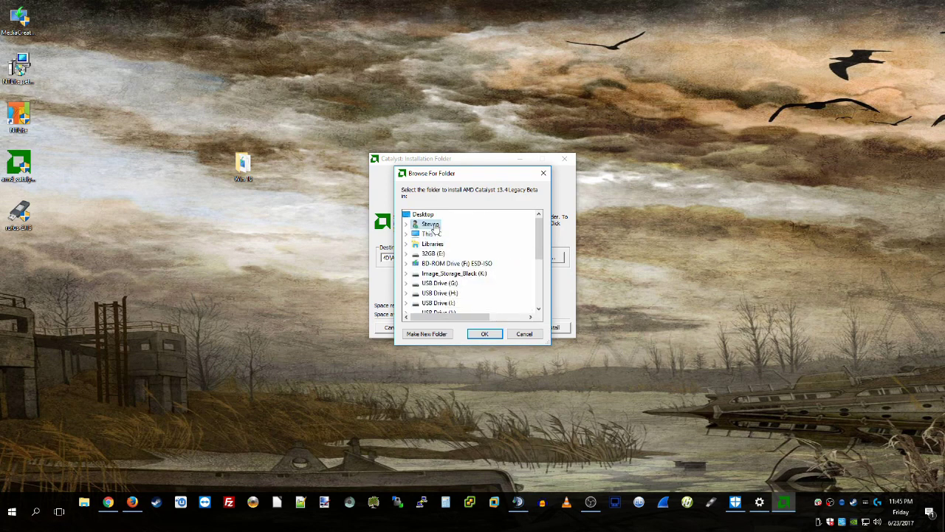
left_click(485, 334)
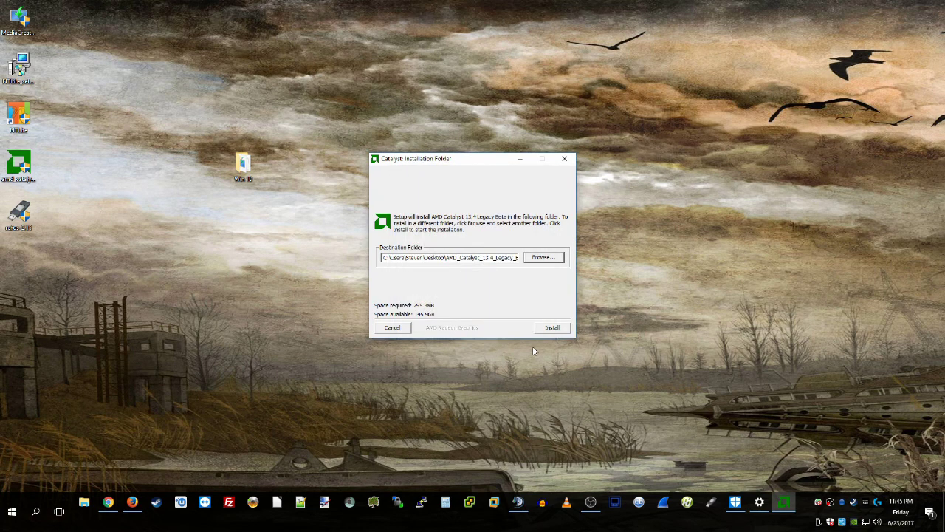
left_click(554, 327)
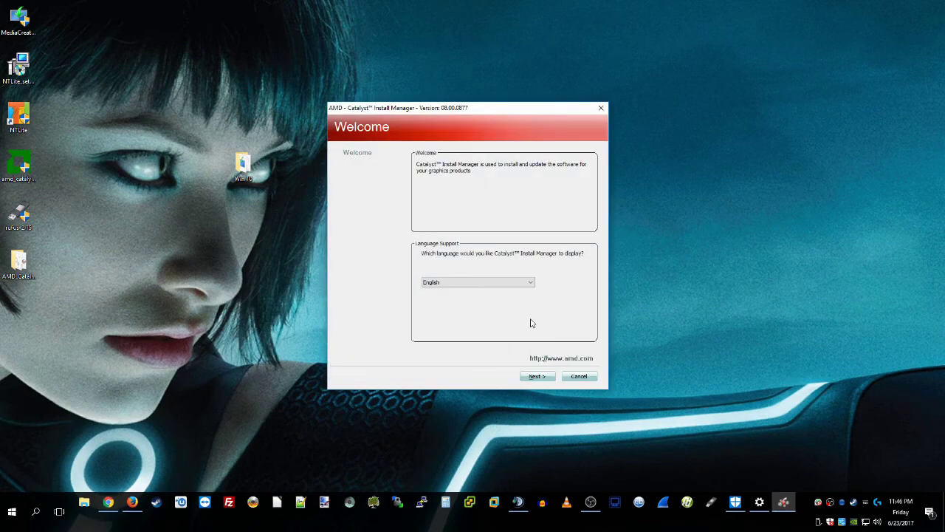
left_click(574, 380)
left_click(449, 273)
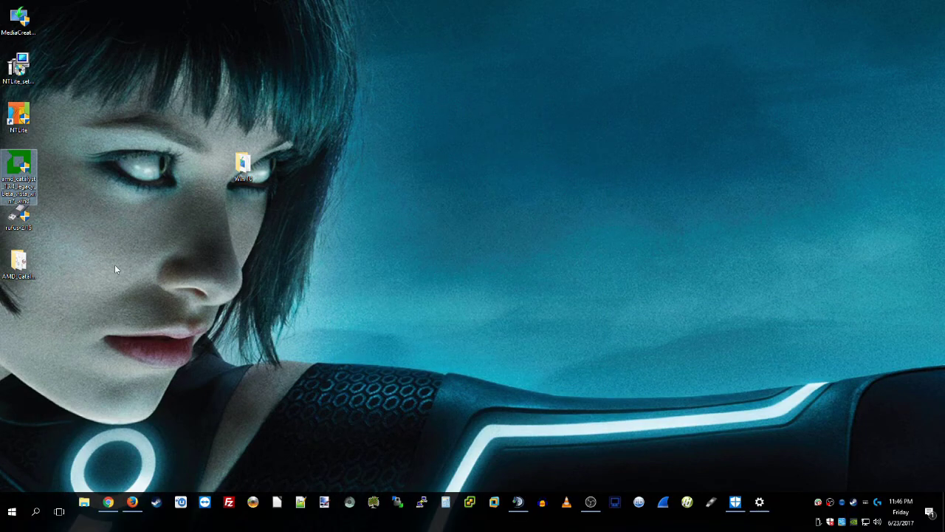
Step: Inspect the contents of the extracted AMD Catalyst 13.4 Legacy Beta folder on the desktop and close the folder window
double_click(18, 262)
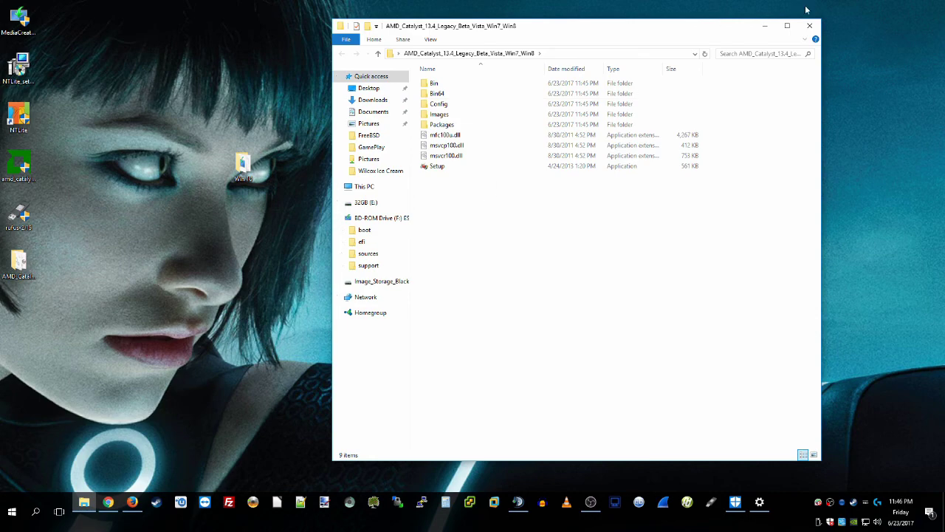
left_click(810, 25)
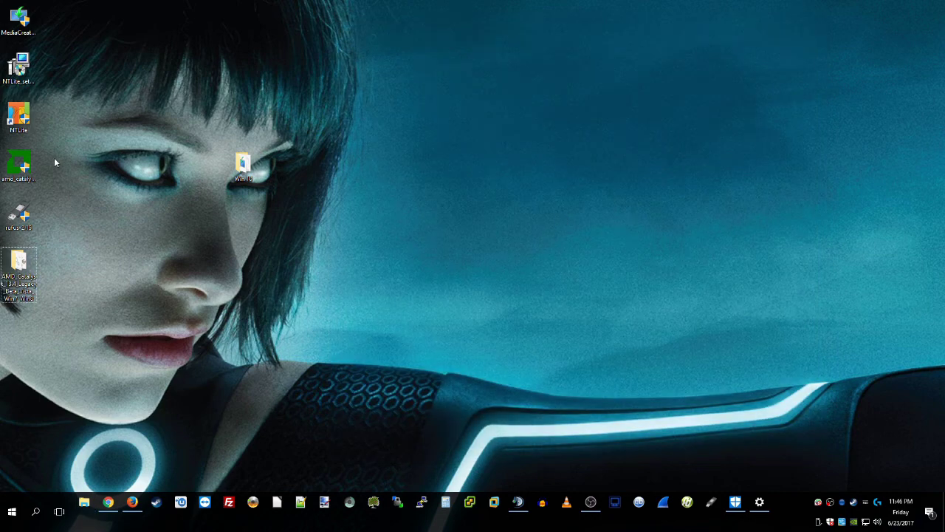
left_click(21, 164)
left_click(28, 74)
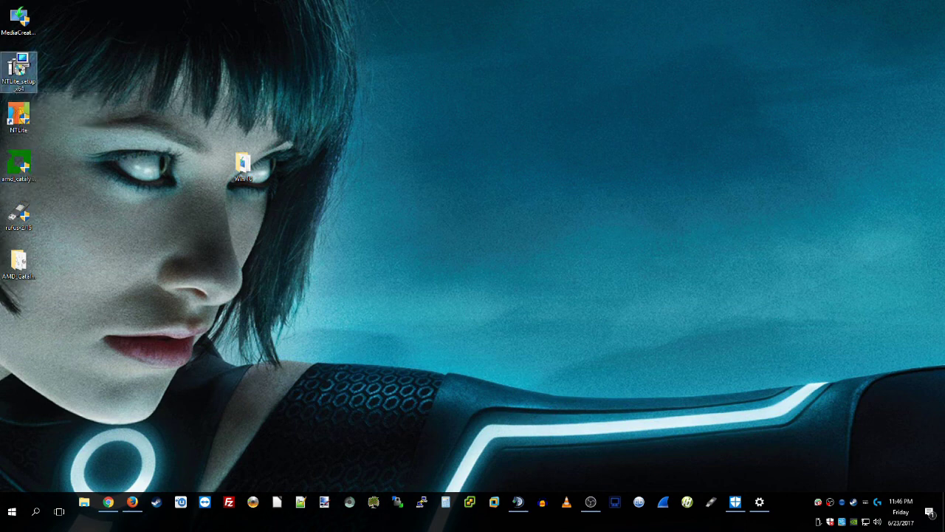
left_click(107, 502)
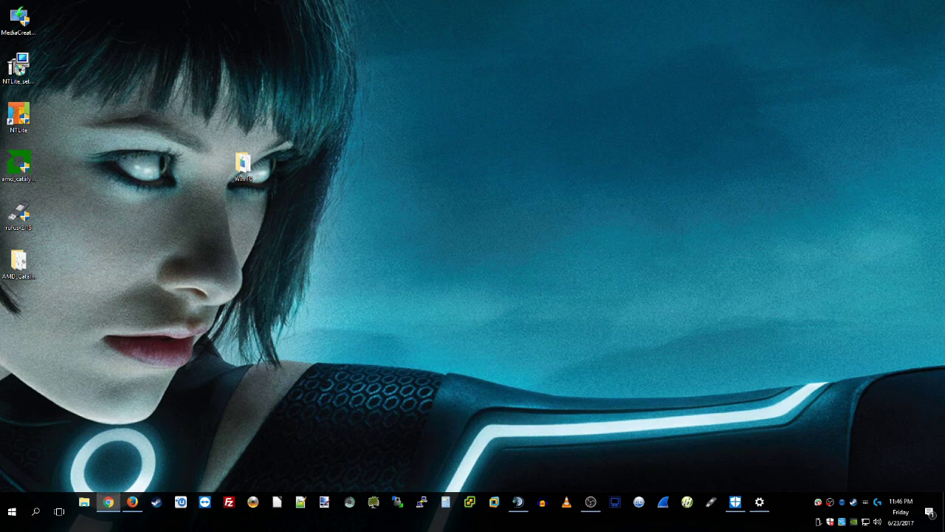
left_click(133, 502)
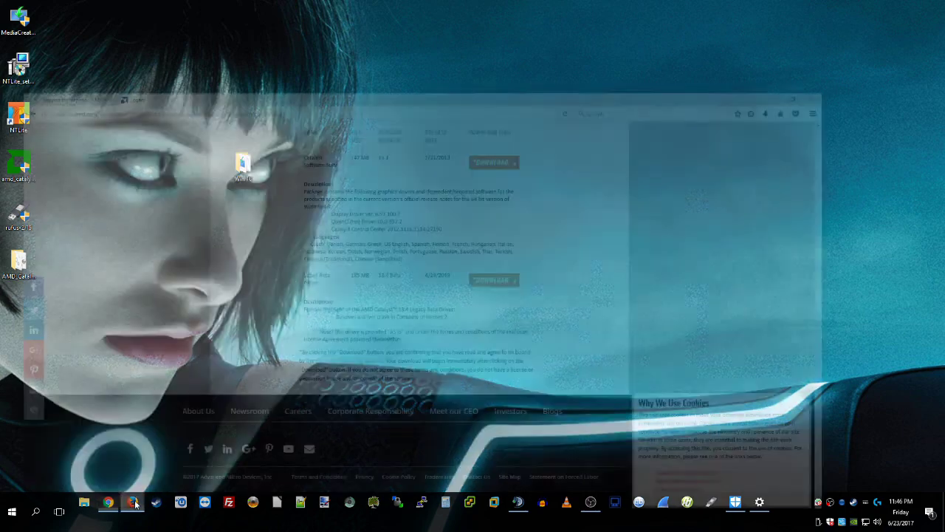
left_click(220, 7)
right_click(238, 24)
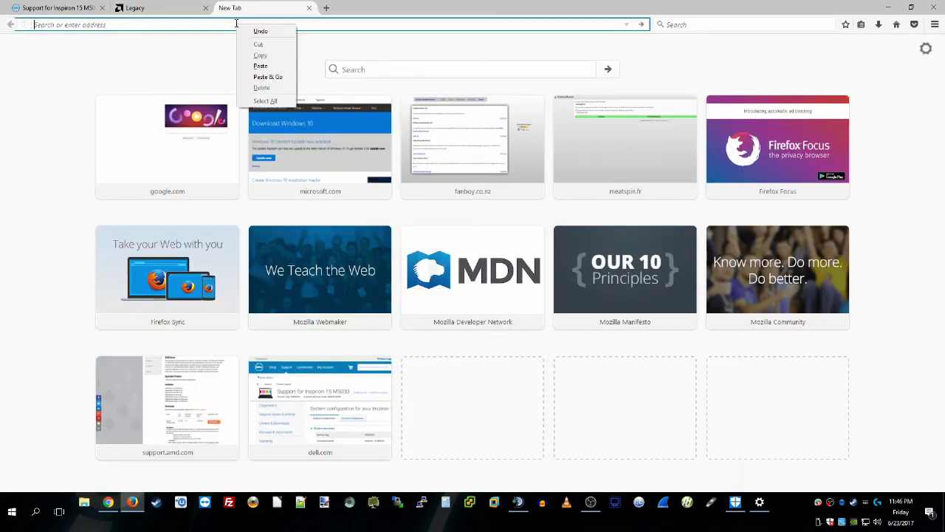
left_click(259, 76)
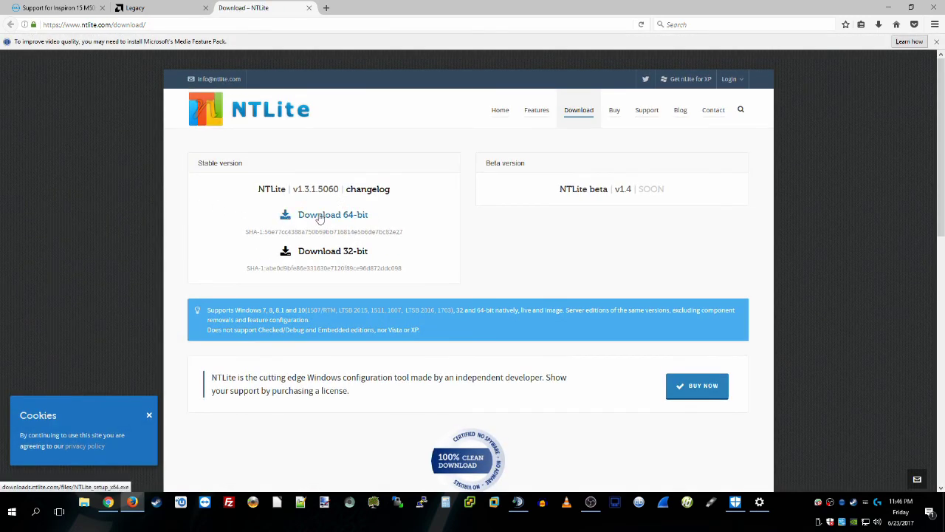
left_click(320, 215)
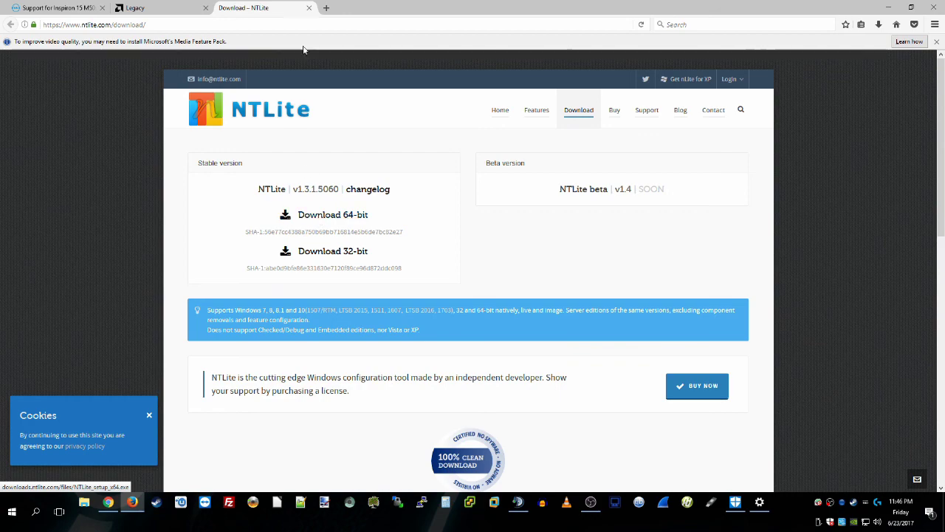
left_click(891, 8)
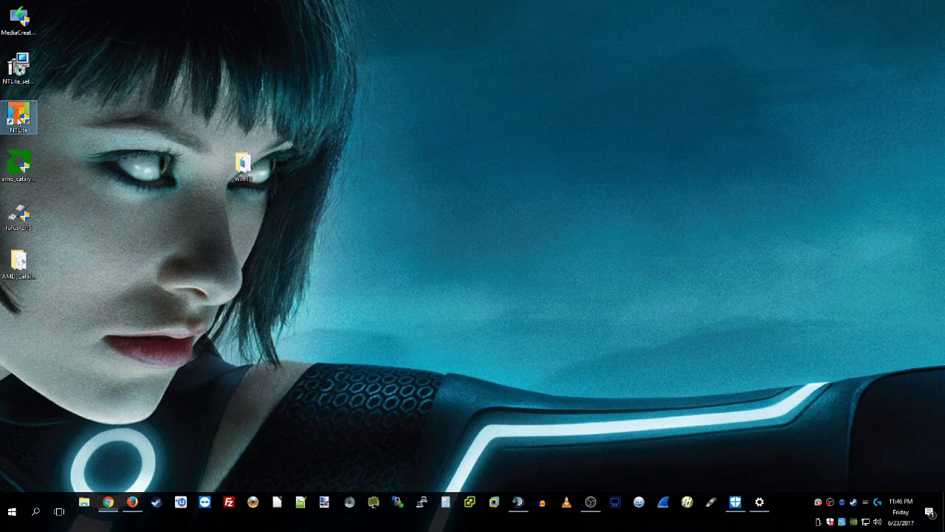
Step: Install NTLite with a desktop shortcut, leaving Portable Mode off, and launch the program
left_click(18, 114)
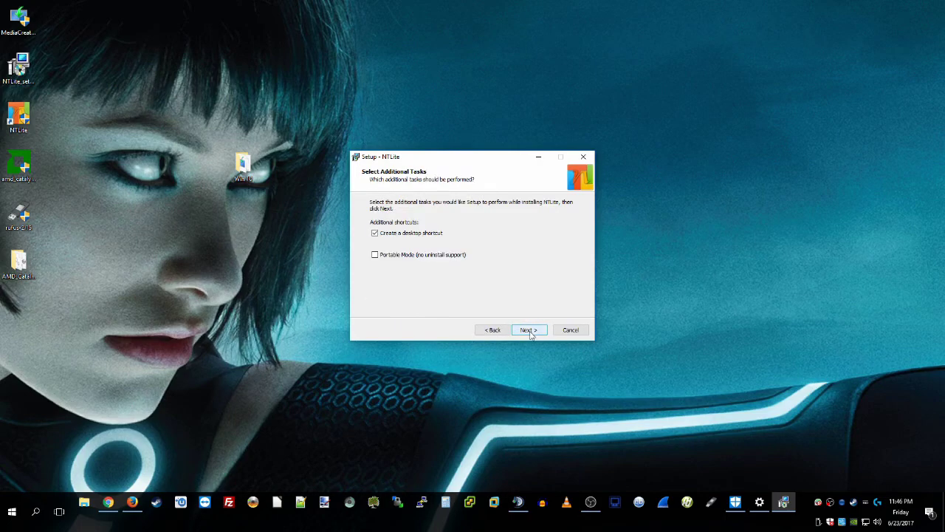
left_click(530, 330)
left_click(537, 332)
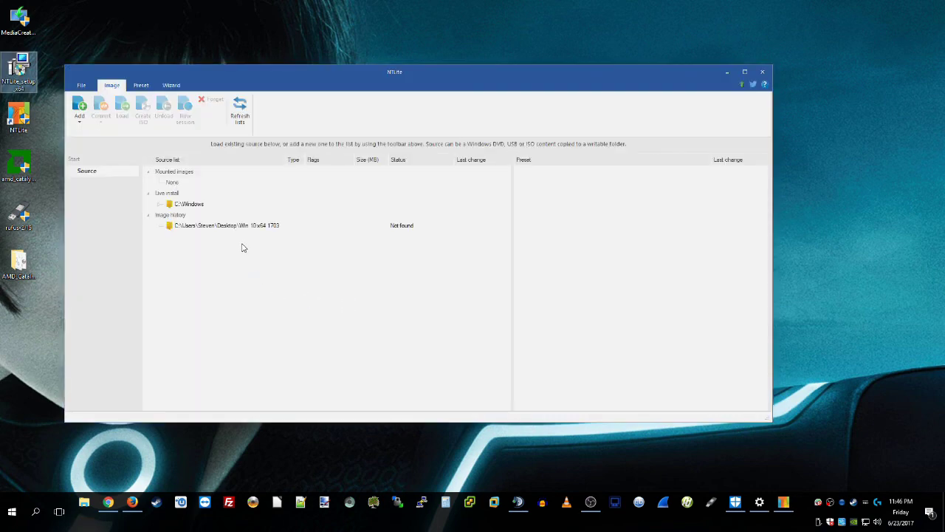
Step: Forget the missing Win 10 x64 1703 entry in the image history and add the desktop's Win 10 folder as an image source
left_click(197, 229)
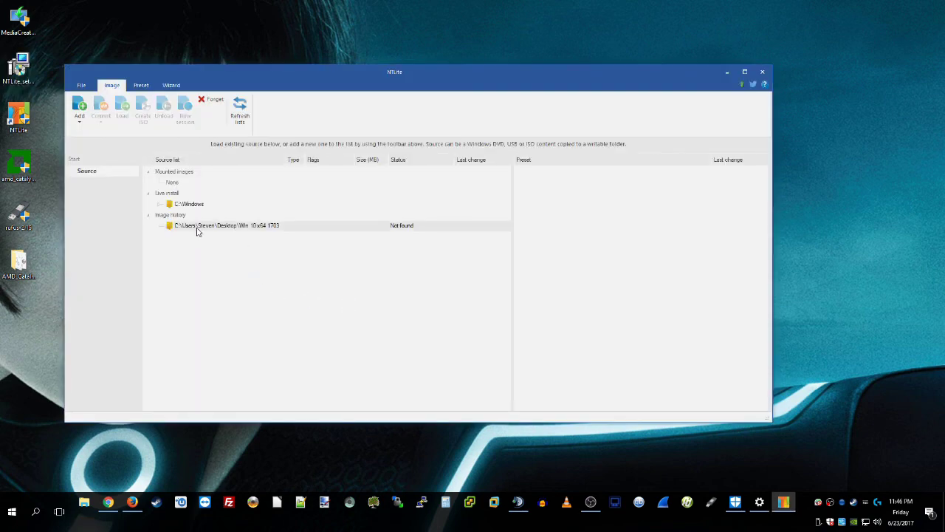
right_click(196, 229)
left_click(218, 105)
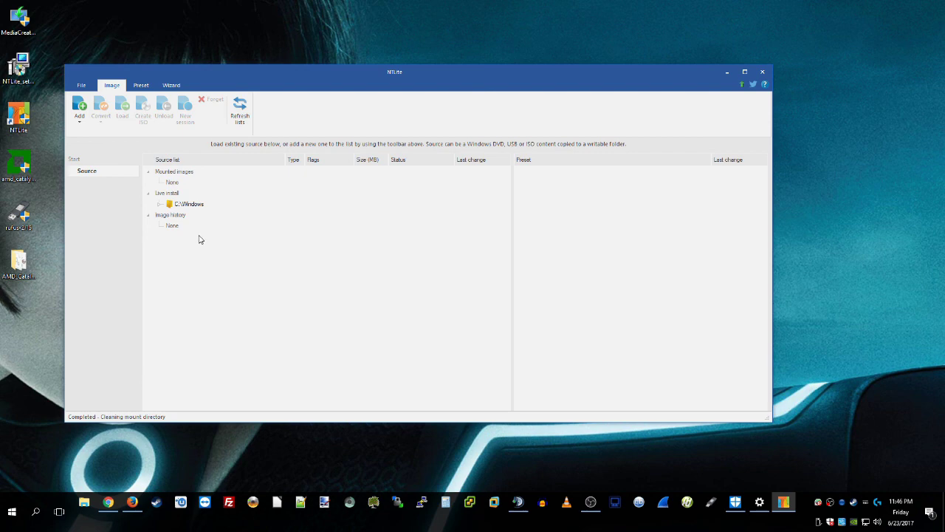
left_click(80, 105)
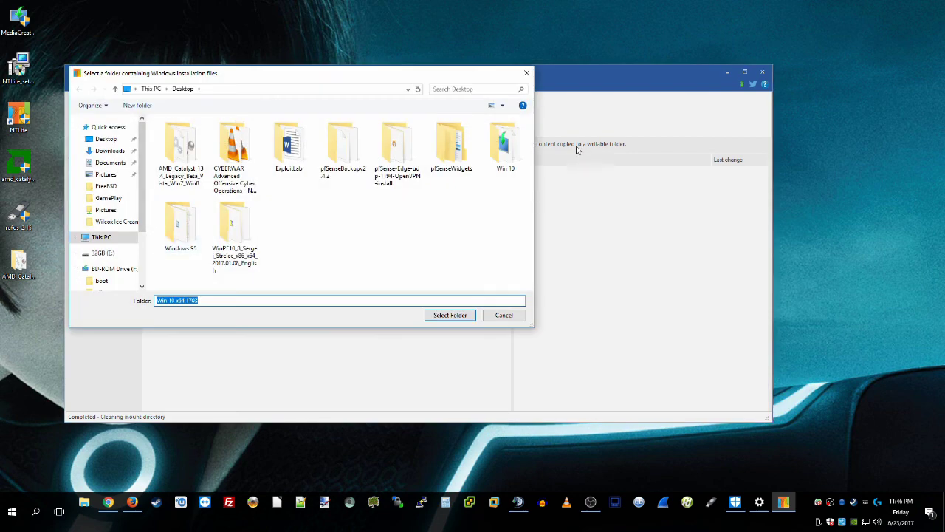
left_click(512, 153)
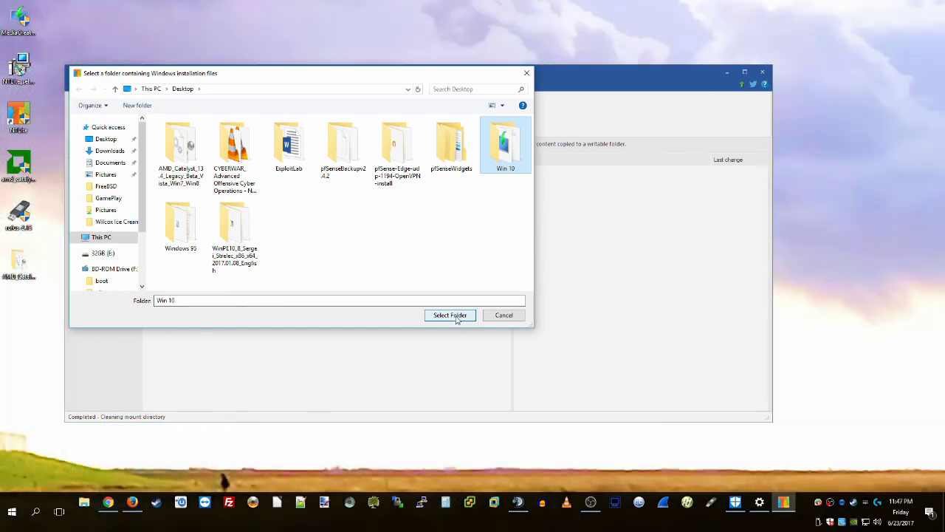
left_click(451, 316)
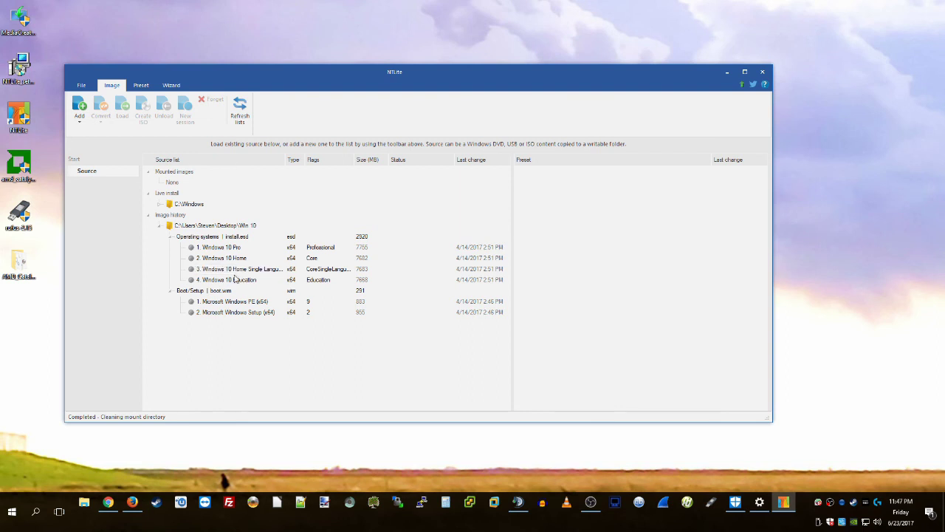
Step: Load the Windows 10 Home edition from the Win 10 source, approving the conversion of install.esd to the standard WIM format
left_click(233, 251)
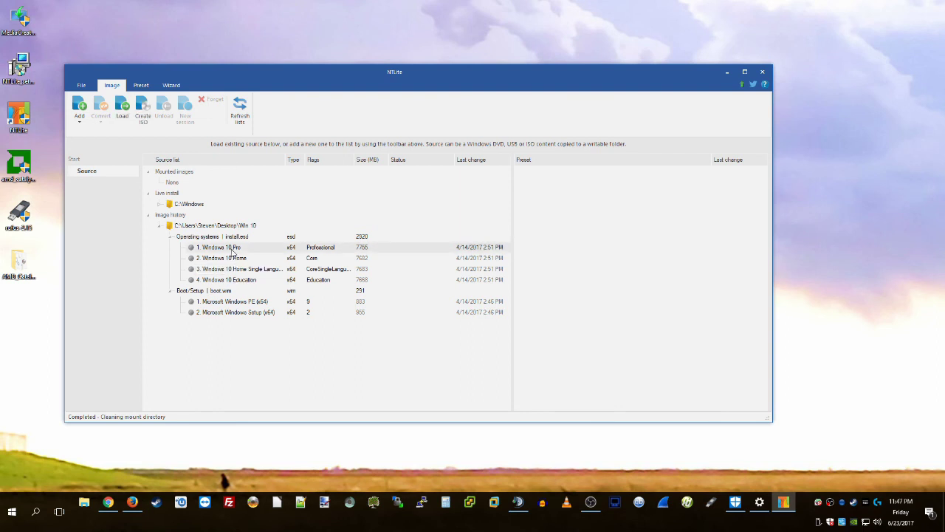
double_click(224, 259)
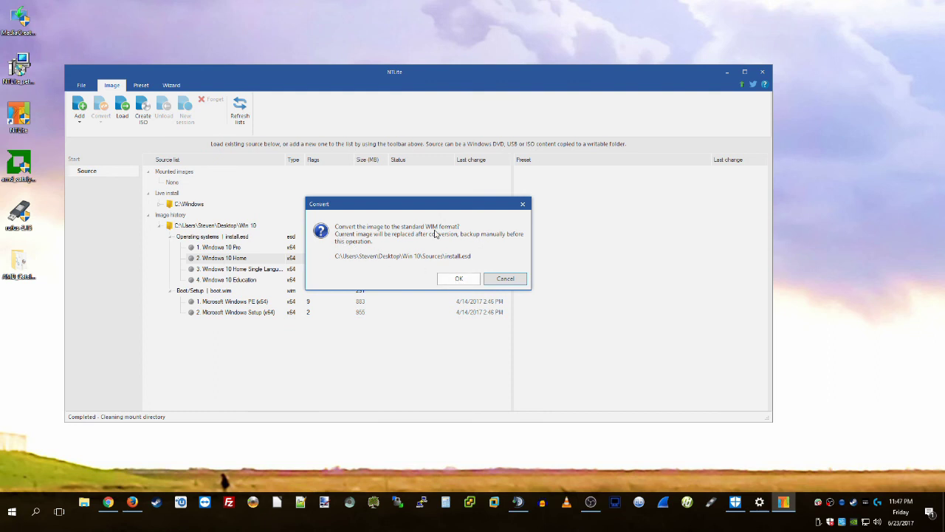
left_click(460, 278)
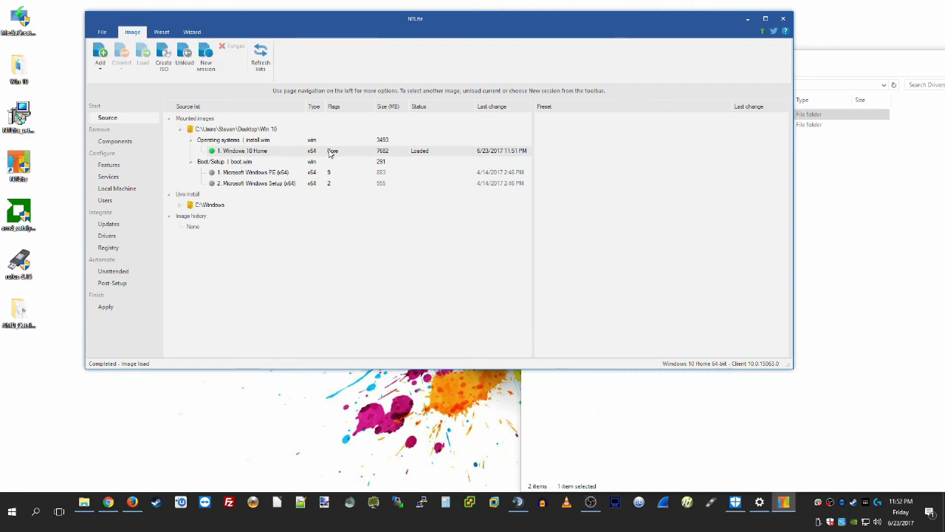
left_click(101, 66)
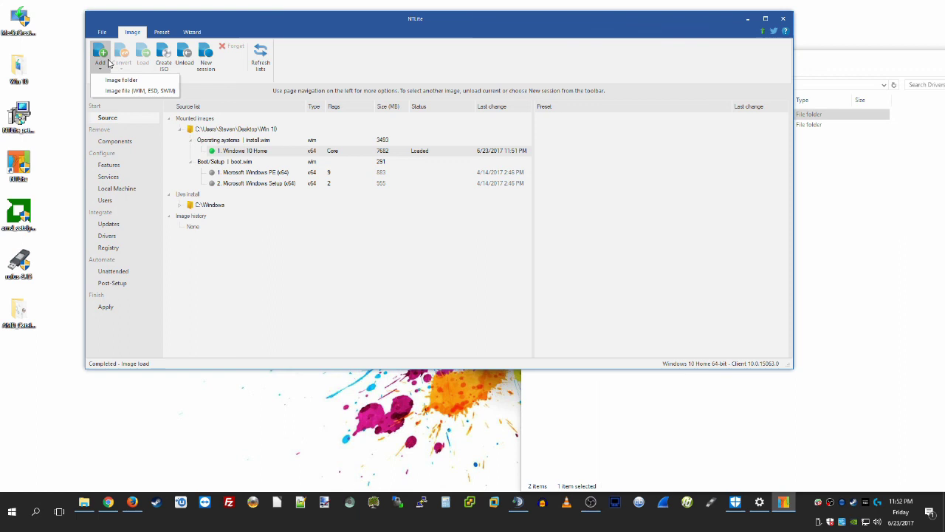
left_click(110, 64)
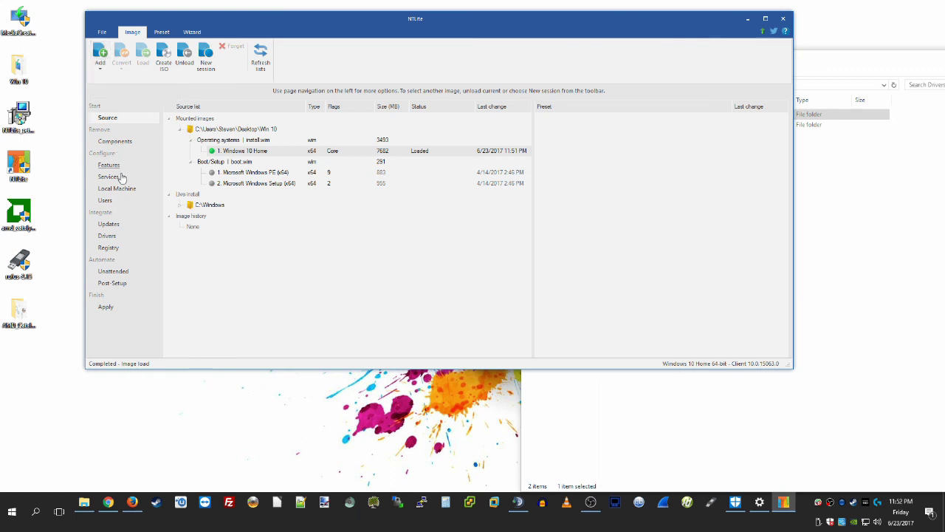
Step: Queue all drivers from the W86A_INF folder under Packages\Drivers\Display in the extracted AMD Catalyst folder for integration into the image
left_click(107, 217)
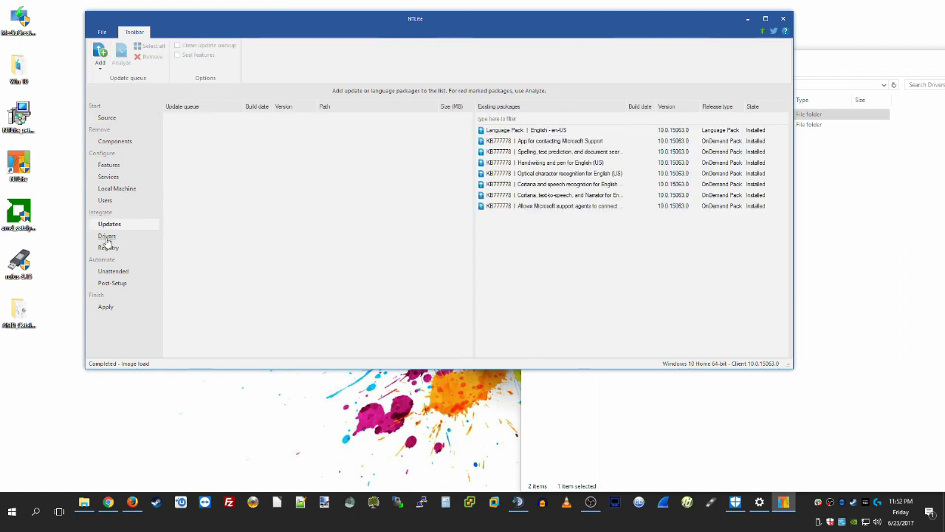
left_click(108, 236)
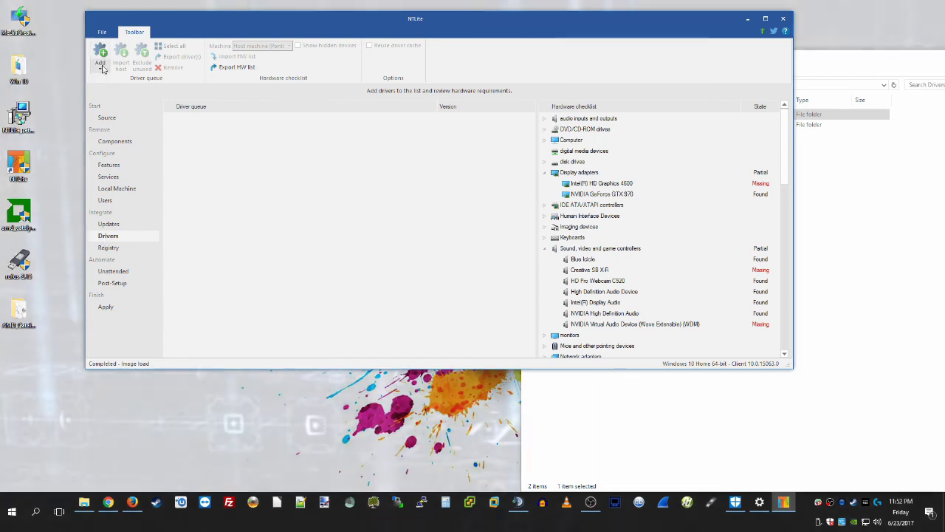
left_click(105, 65)
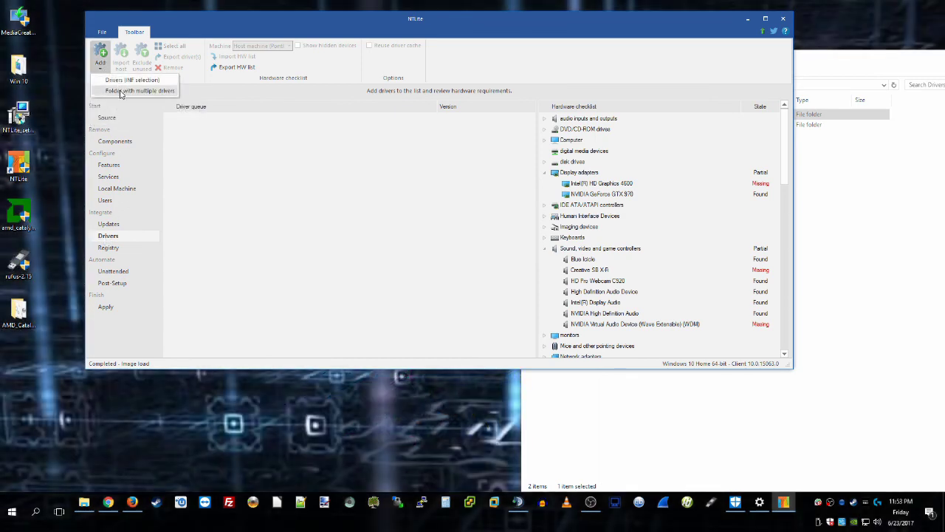
left_click(122, 92)
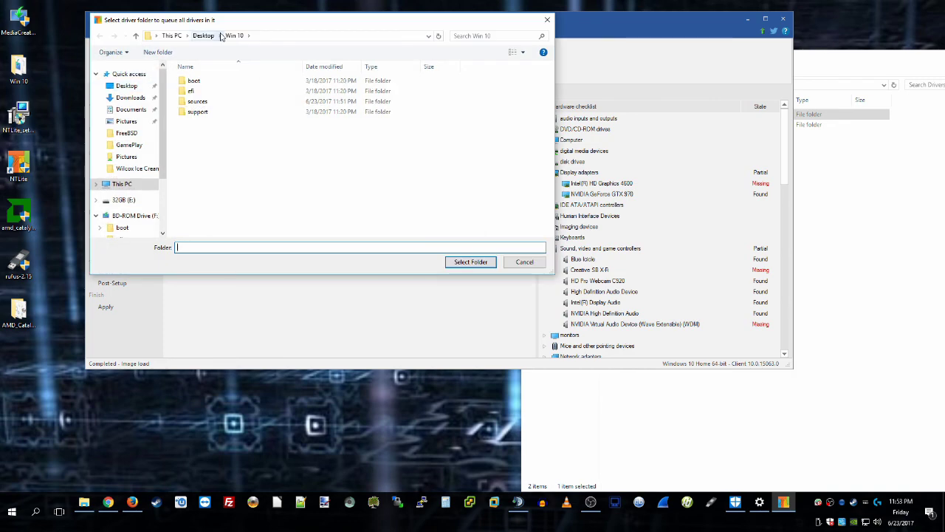
left_click(205, 35)
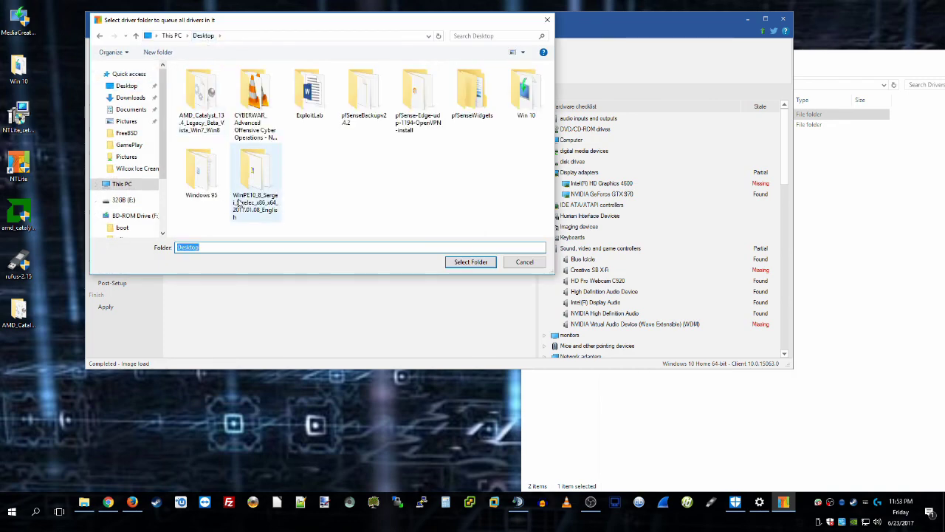
double_click(205, 101)
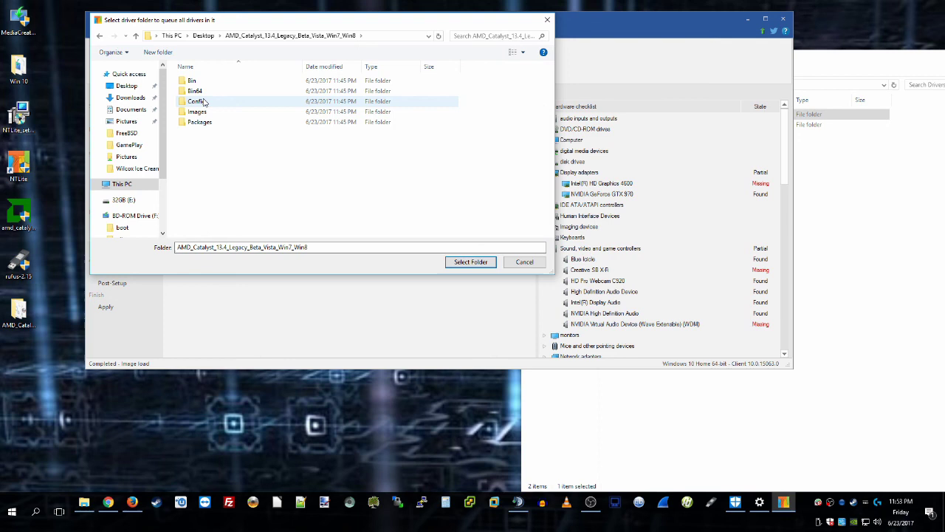
double_click(200, 122)
left_click(203, 91)
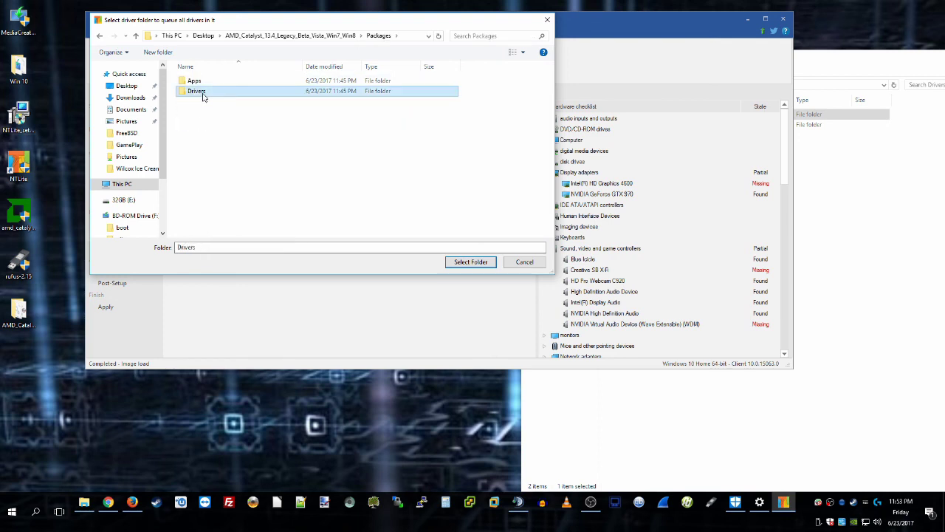
double_click(203, 95)
double_click(204, 81)
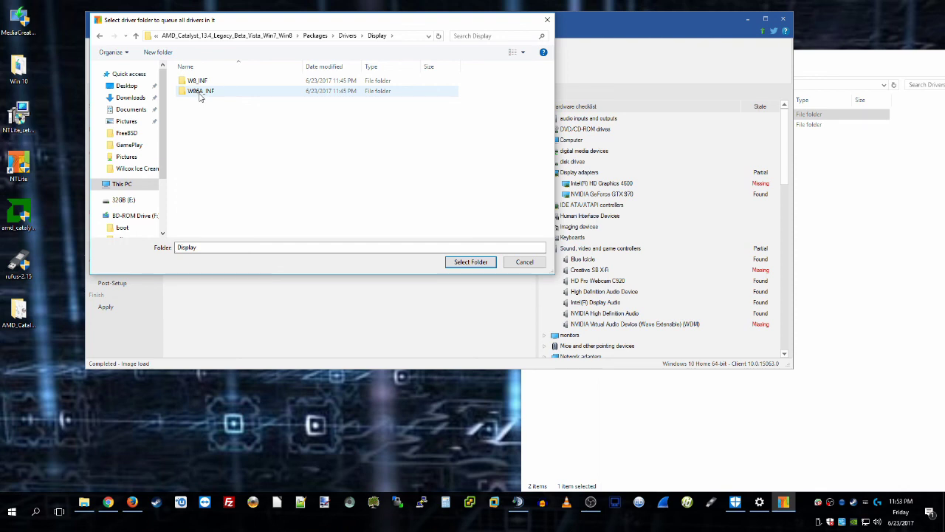
left_click(200, 91)
left_click(471, 261)
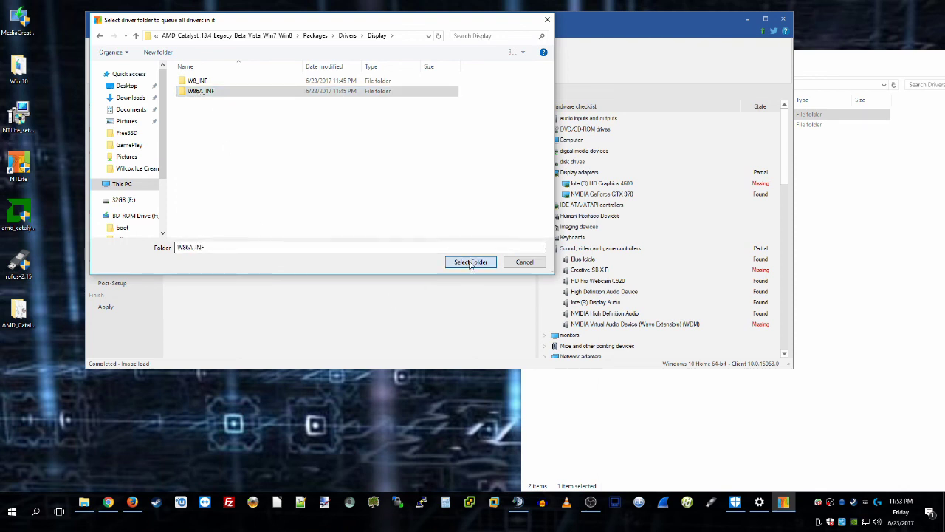
Step: Examine the Radeon models covered by the queued C7156445.inf driver, including the Mobility Radeon HD 4200 Series, and collapse its list
left_click(170, 119)
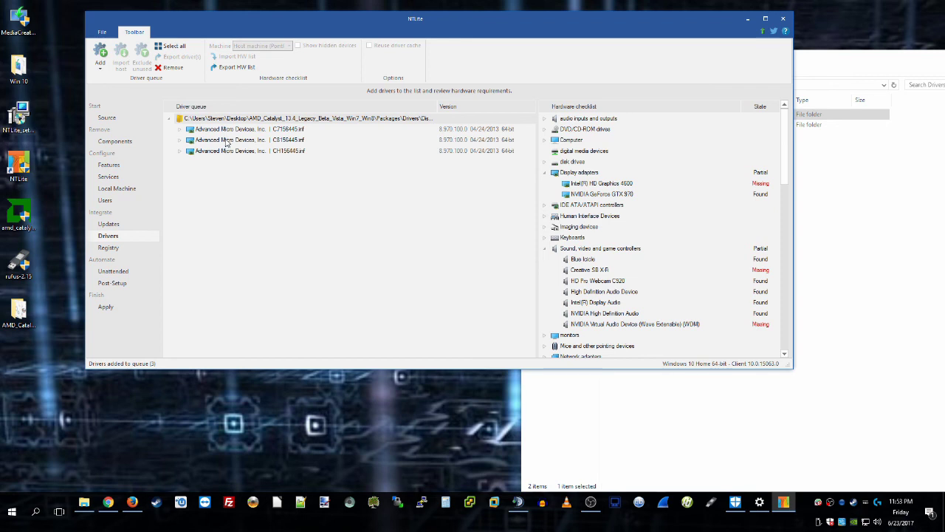
left_click(179, 129)
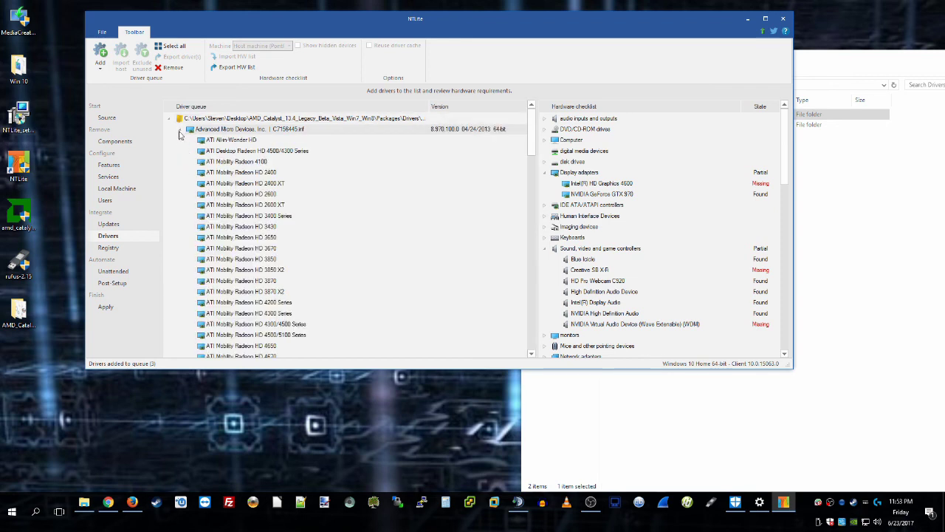
scroll(221, 222, "down", 2)
left_click(272, 238)
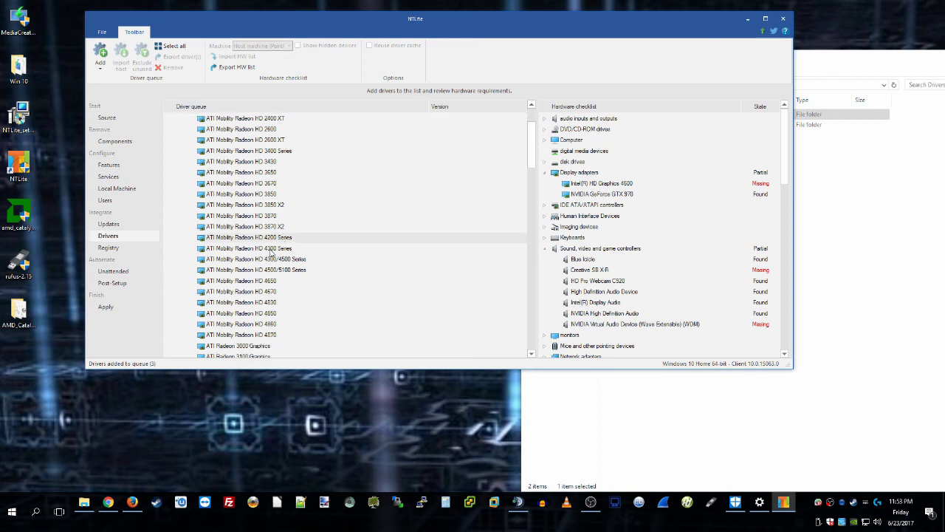
scroll(175, 226, "up", 2)
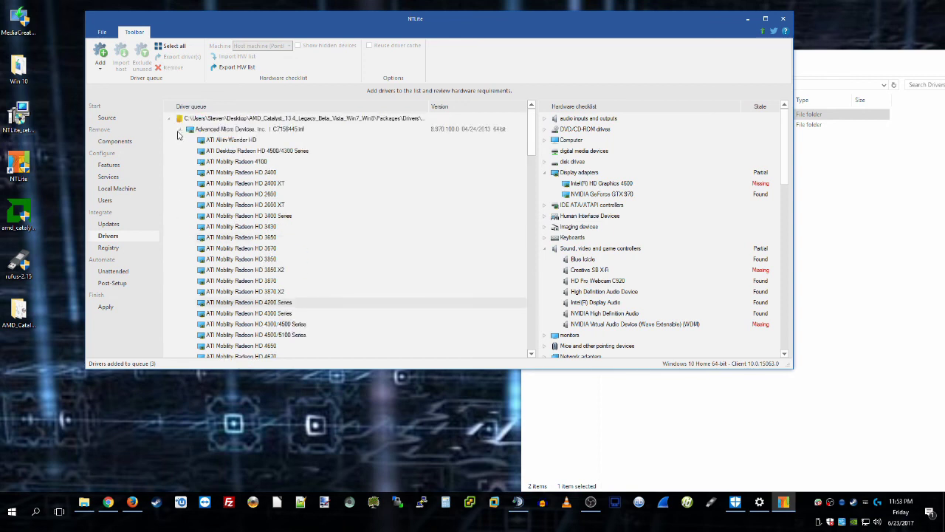
left_click(181, 130)
left_click(271, 212)
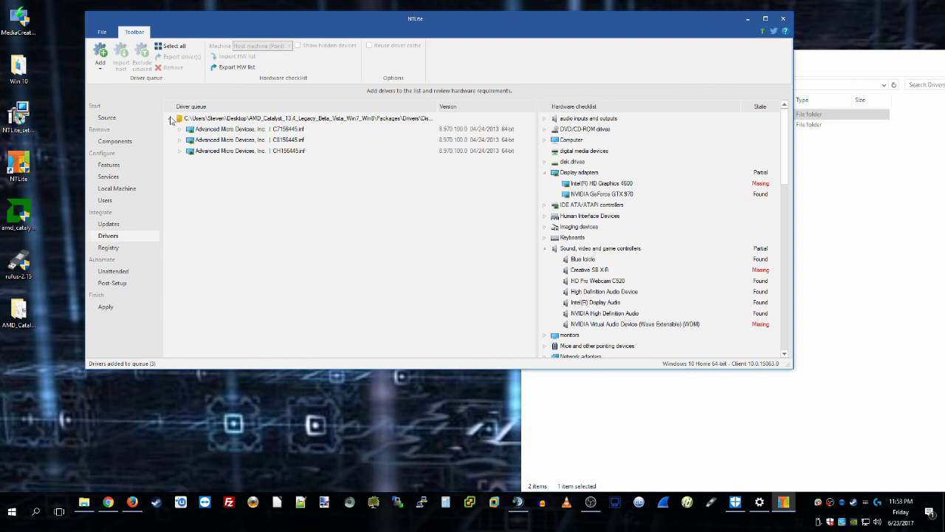
Step: Add ISO creation to the image tasks, saved on the Desktop as Win 10 1703 Dell M 5030 with the label NTLite
left_click(100, 65)
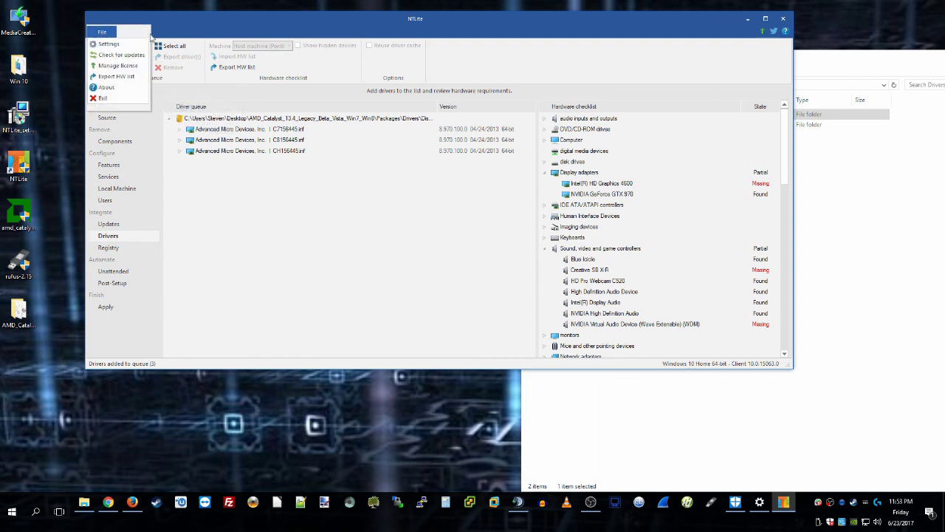
left_click(106, 90)
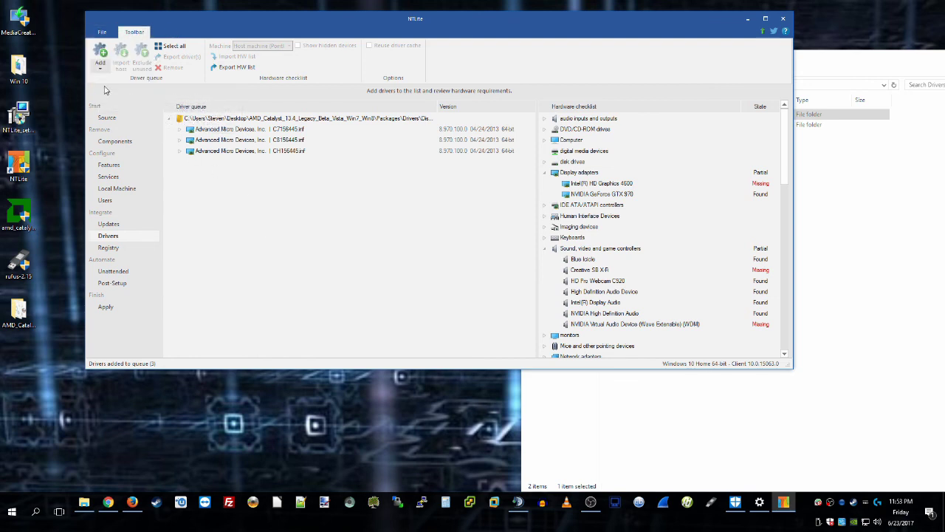
left_click(99, 300)
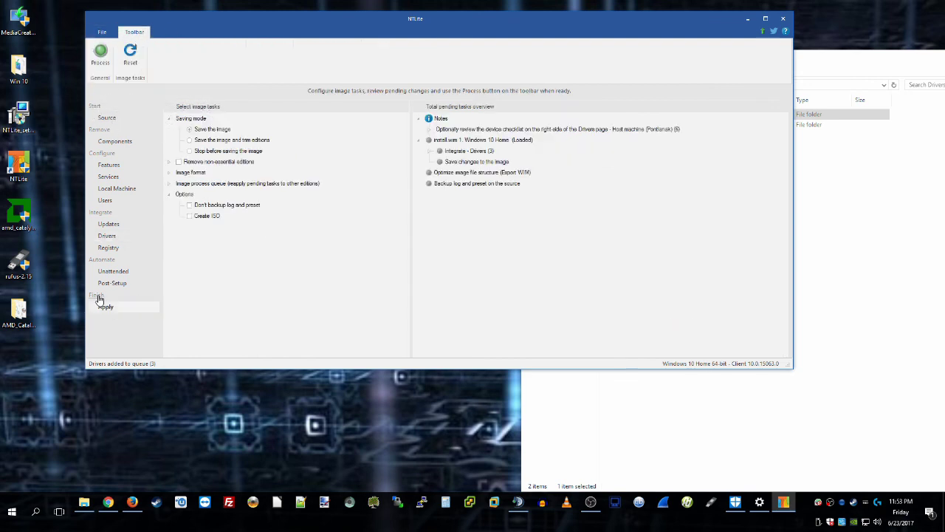
left_click(190, 216)
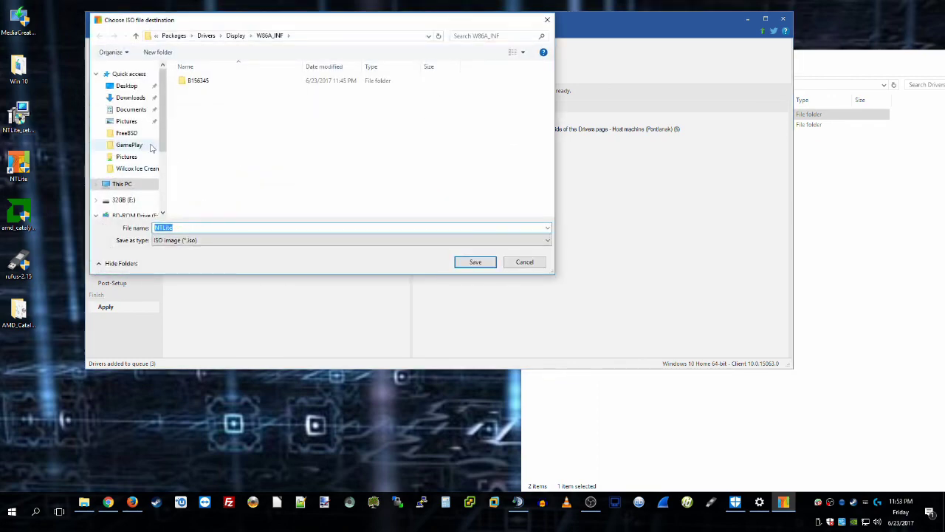
left_click(126, 86)
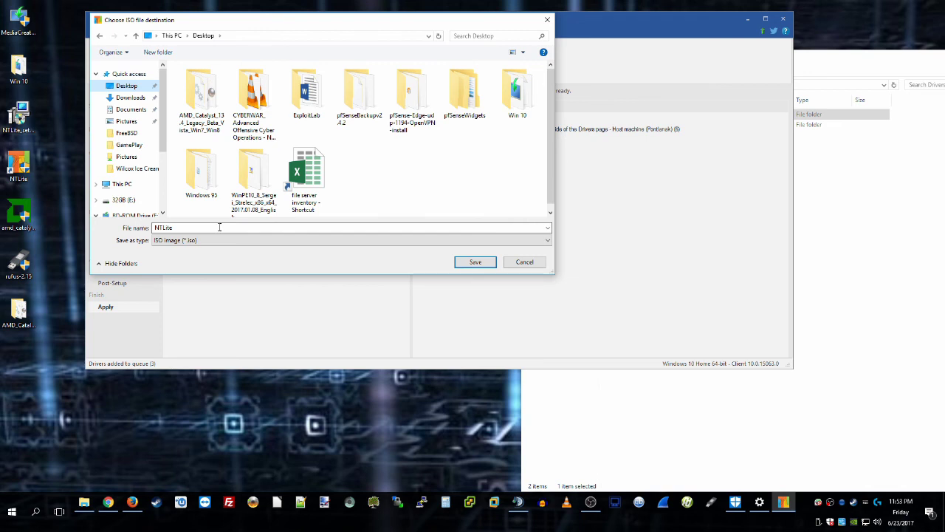
double_click(220, 227)
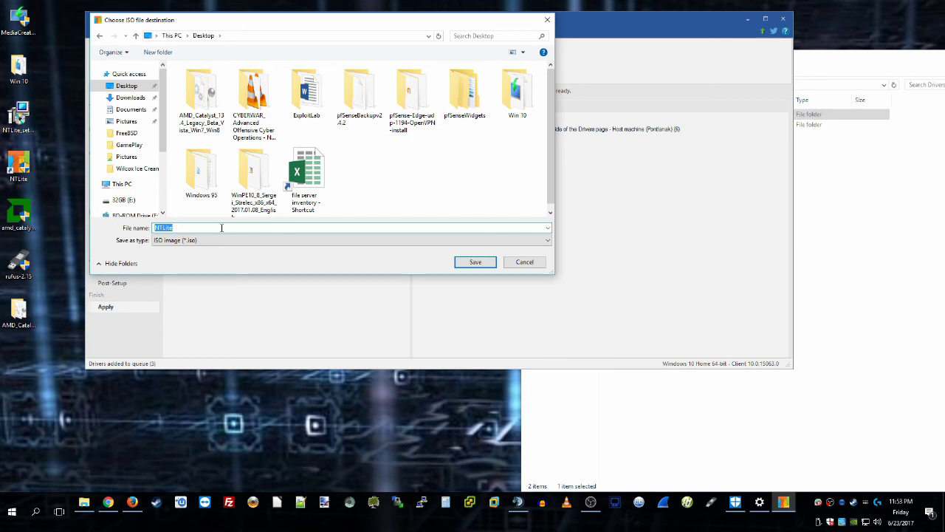
type("M ")
type("Win 10")
type("1703 ")
type("Dell")
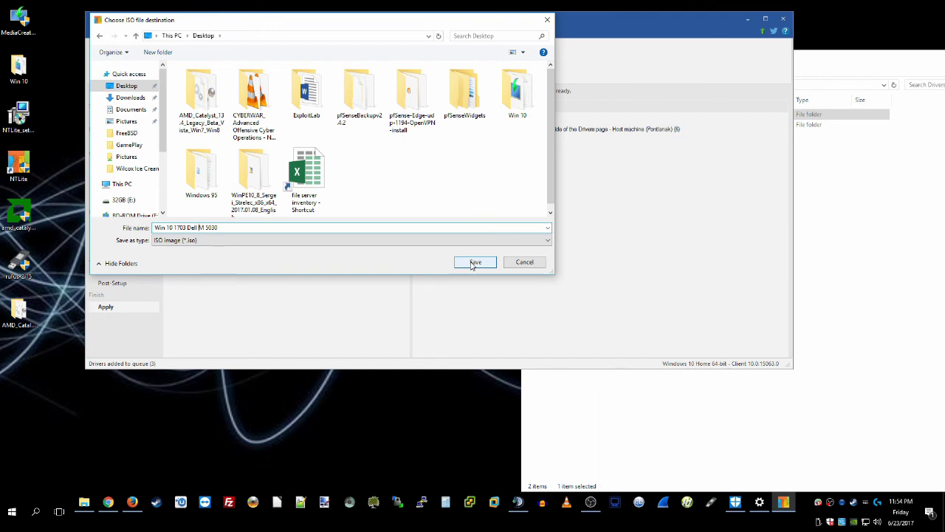
left_click(474, 262)
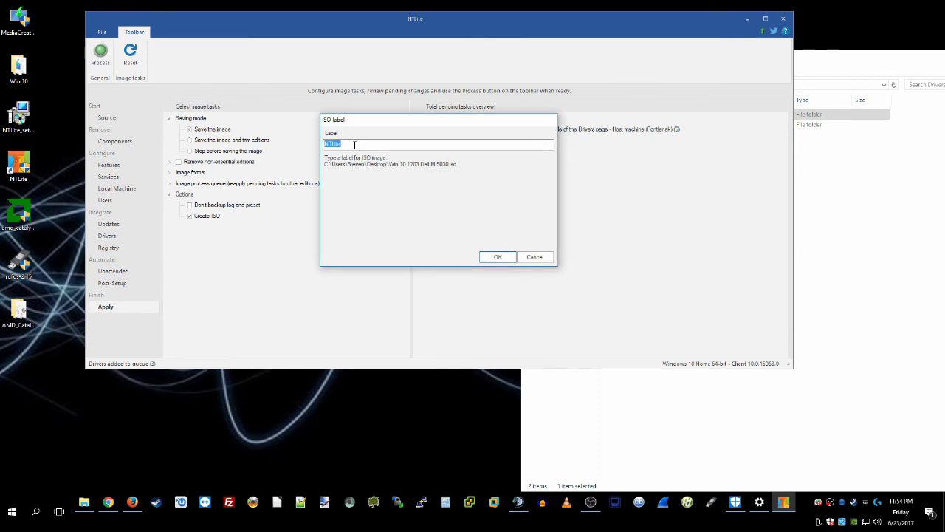
left_click(487, 256)
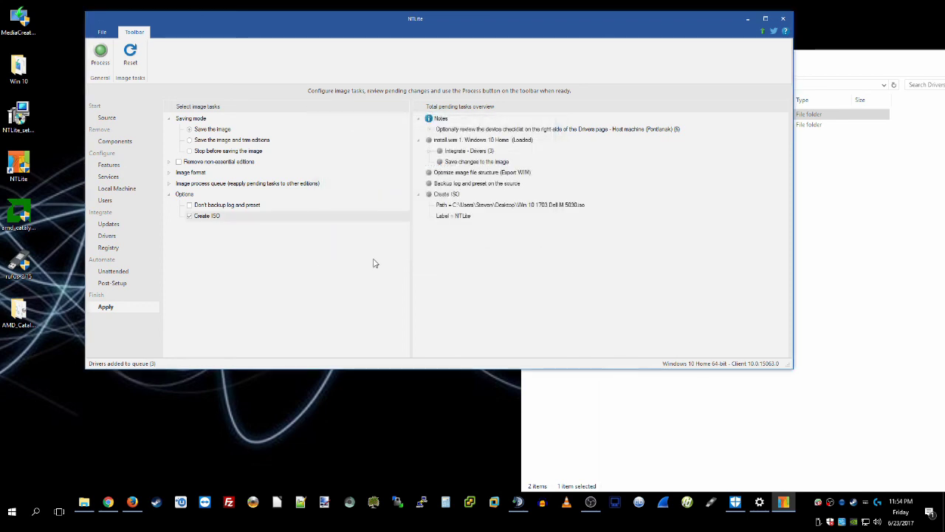
Step: Process all pending image tasks to build the driver-integrated ISO and close NTLite
left_click(101, 58)
left_click(425, 219)
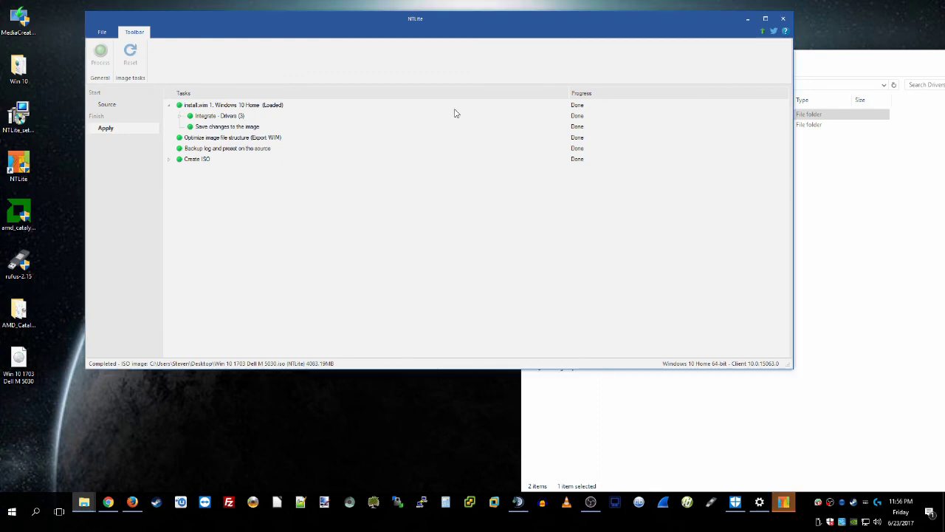
left_click(783, 19)
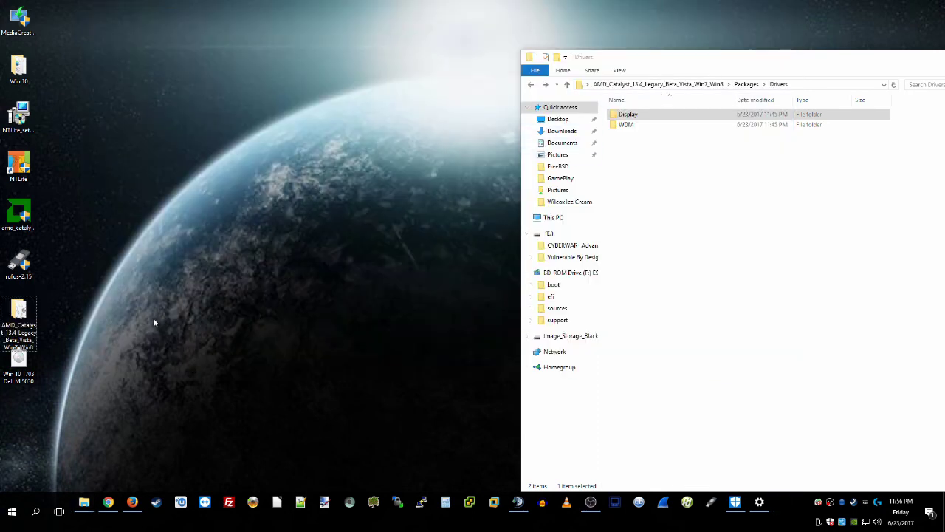
Step: Copy the Win 10 1703 Dell M 5030 ISO from the desktop into K:\_ISO\Operating Systems\Windows\Windows 10 and close the USB drive's windows
left_click_drag(18, 362, 319, 121)
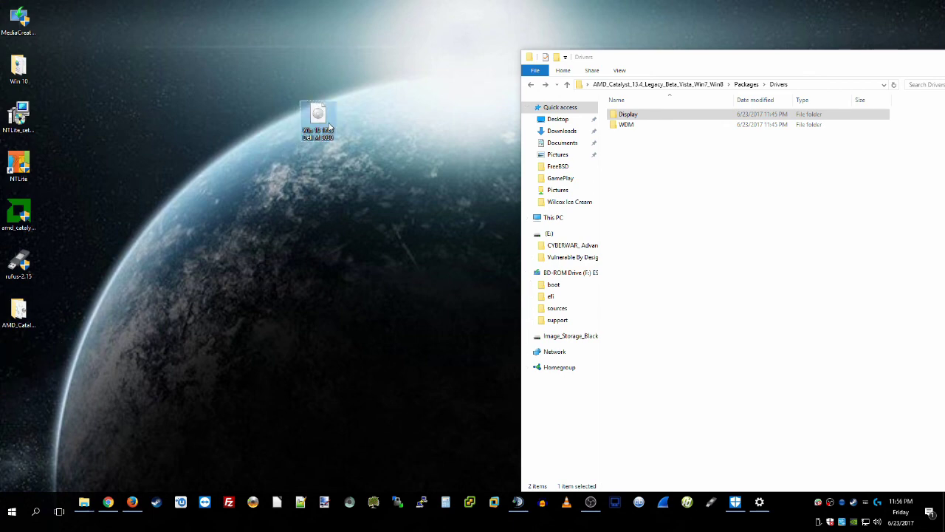
left_click(322, 214)
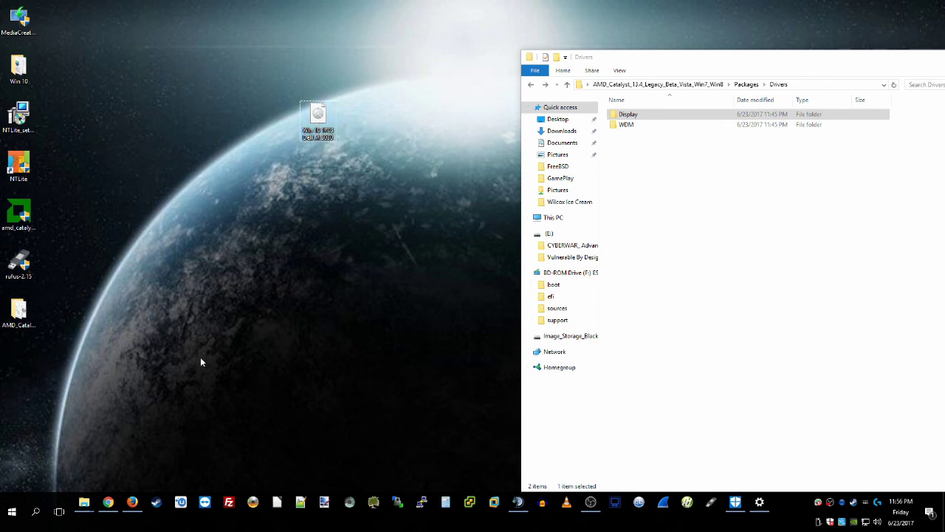
mouse_move(83, 502)
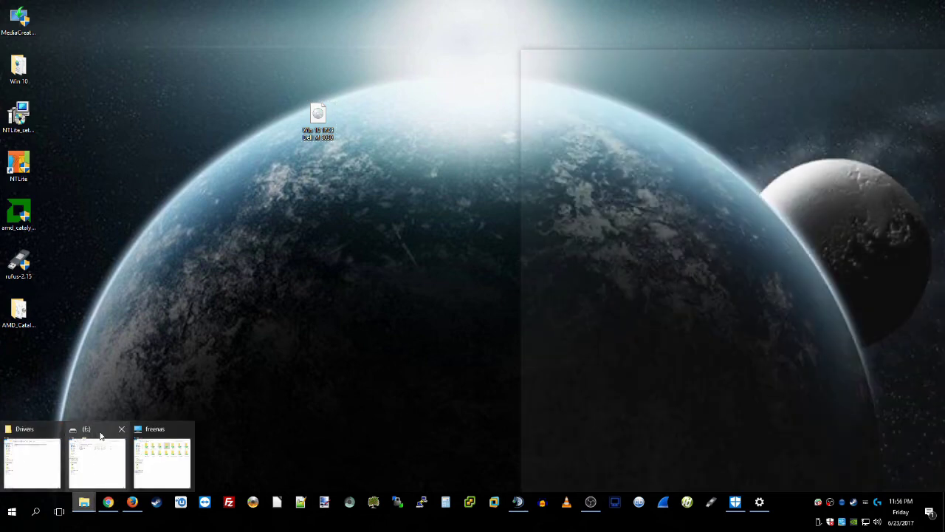
left_click(31, 460)
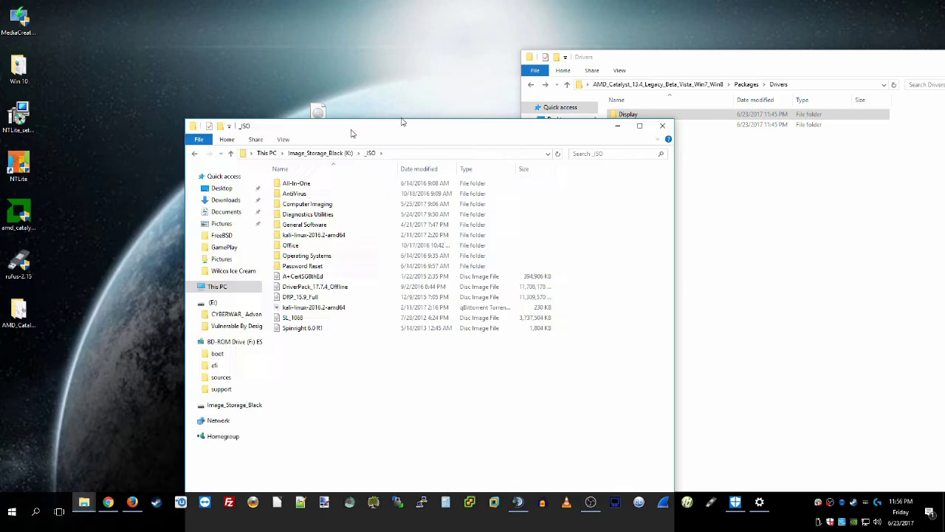
left_click_drag(317, 106, 569, 59)
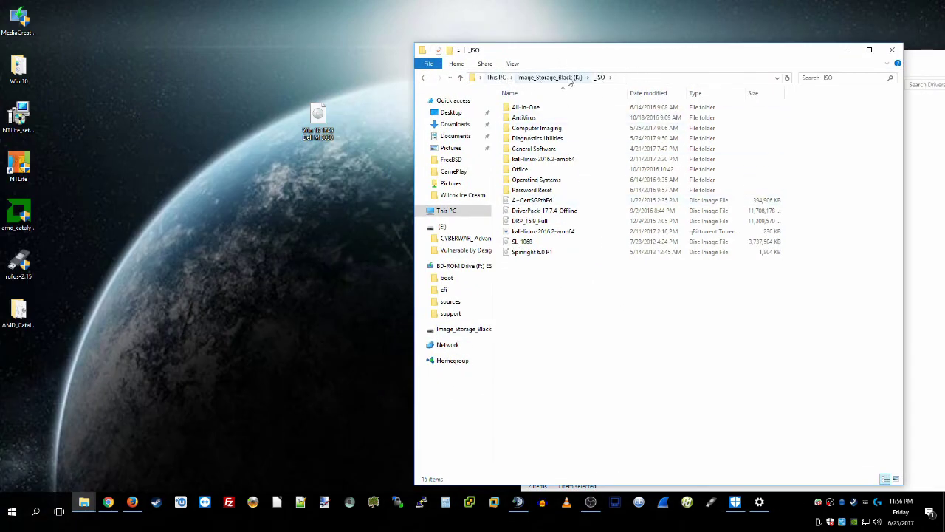
left_click(532, 183)
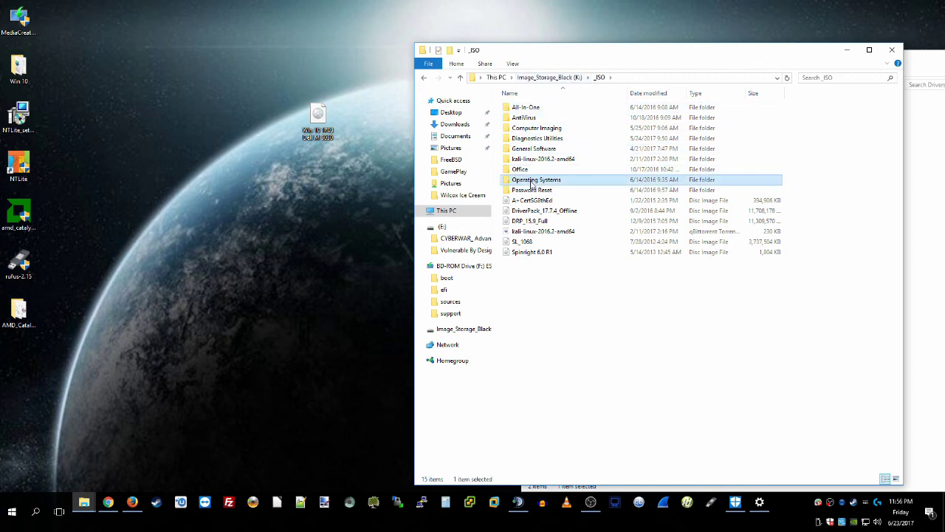
double_click(532, 182)
double_click(526, 128)
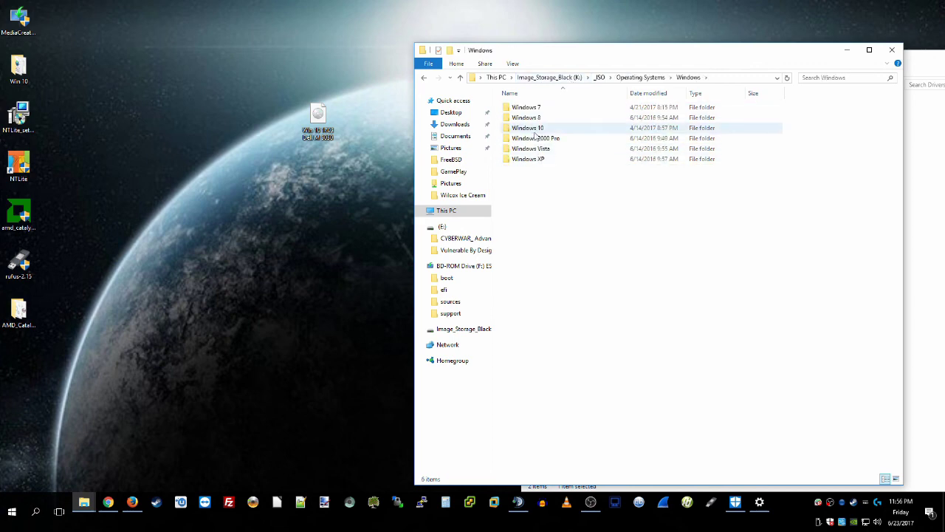
double_click(535, 131)
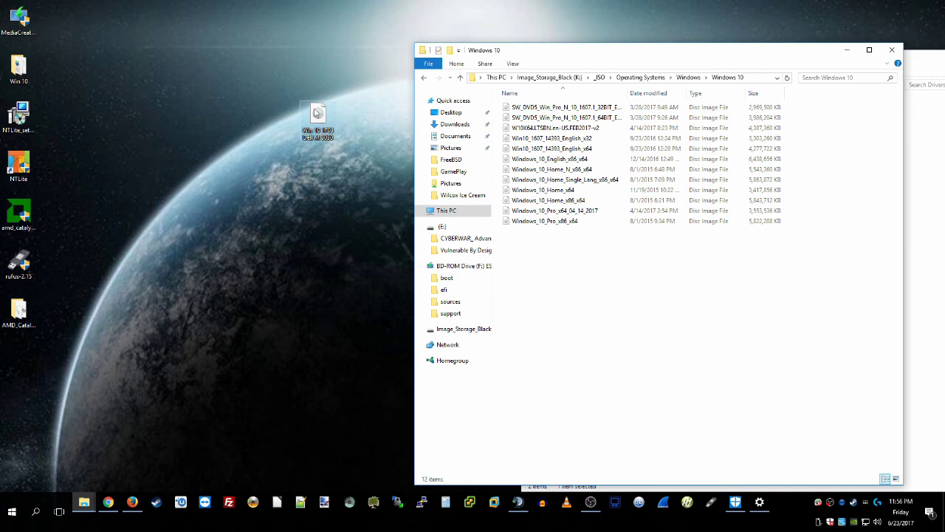
left_click_drag(318, 113, 596, 291)
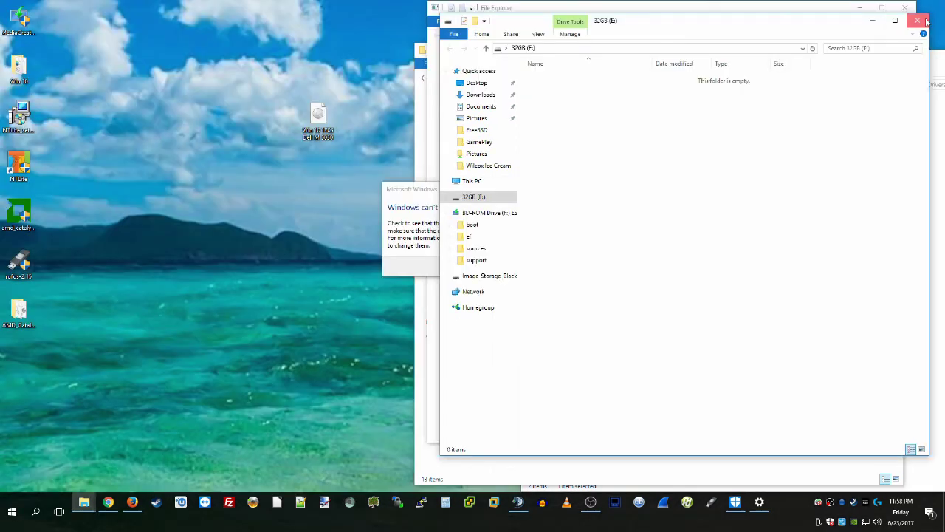
left_click(924, 22)
left_click(533, 269)
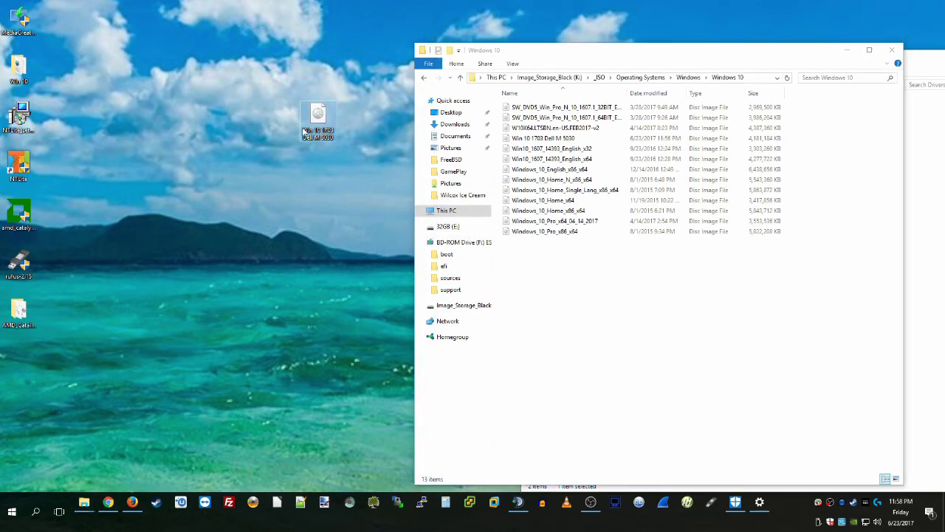
Step: Compare the file size of the desktop's Win 10 1703 Dell M 5030 ISO with that of the Windows_10_Pro_x64_04_14_2017 ISO
right_click(312, 123)
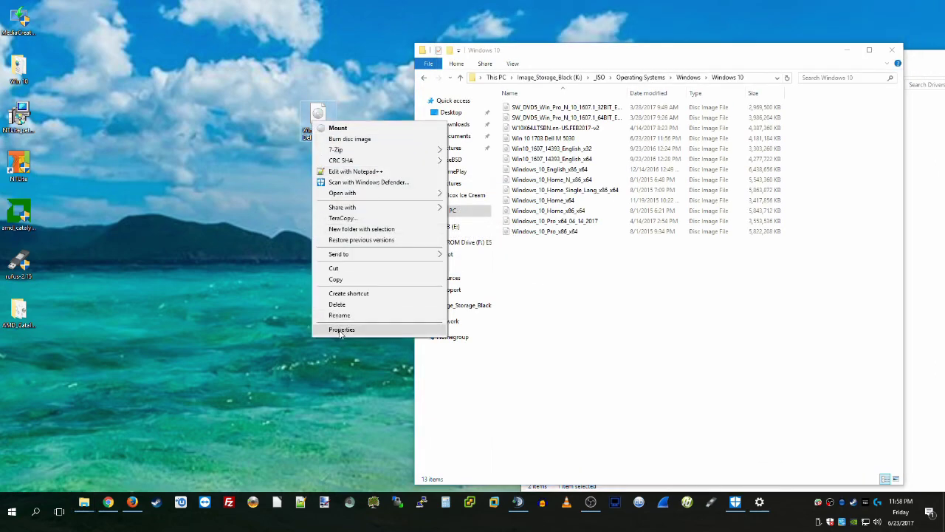
left_click(341, 329)
left_click_drag(365, 242, 393, 242)
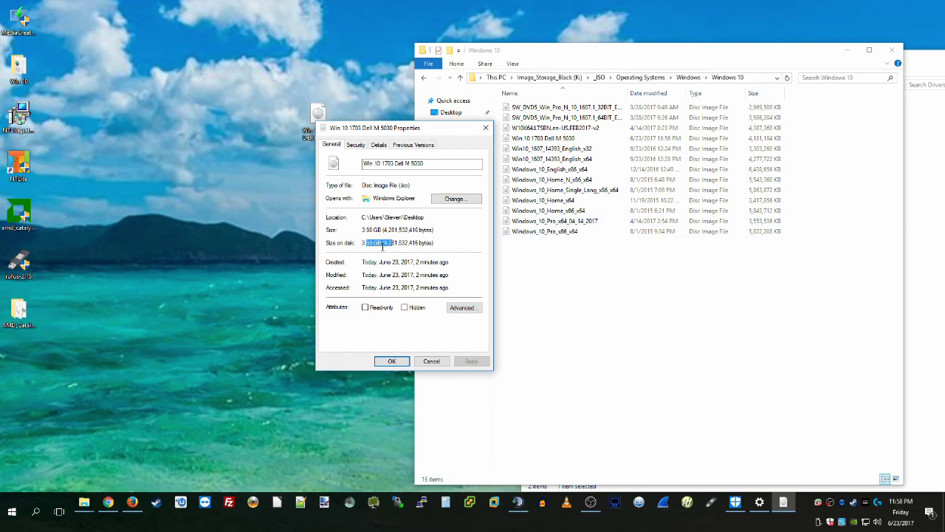
left_click(575, 222)
right_click(576, 221)
left_click(607, 414)
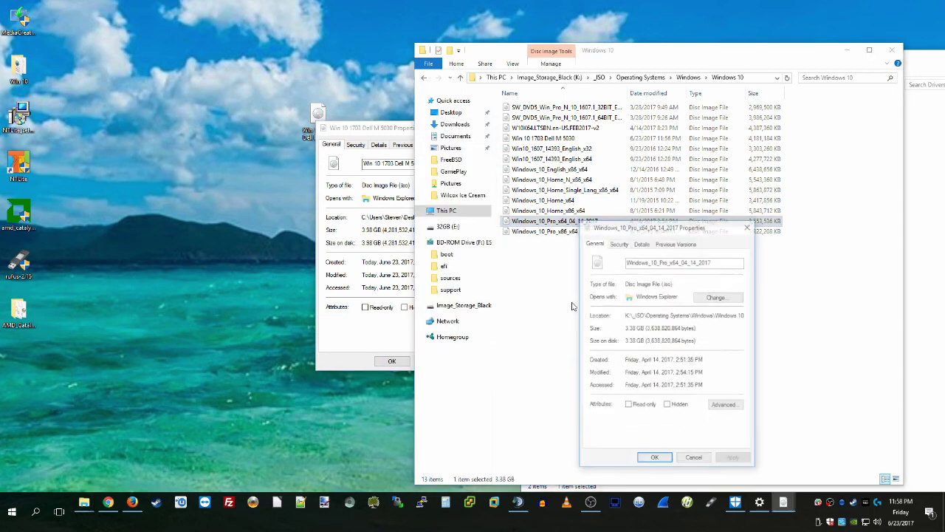
left_click_drag(634, 229, 499, 121)
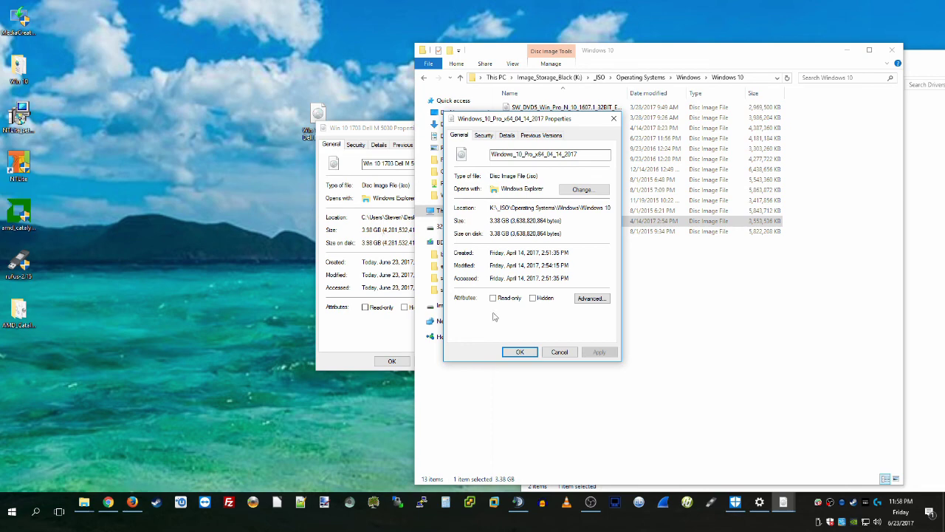
left_click(561, 353)
left_click(411, 361)
left_click(431, 361)
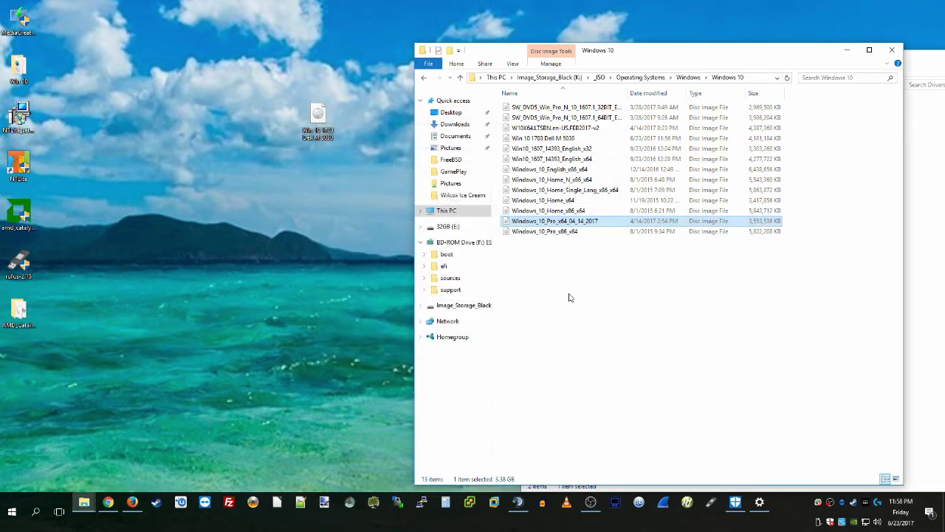
left_click(569, 295)
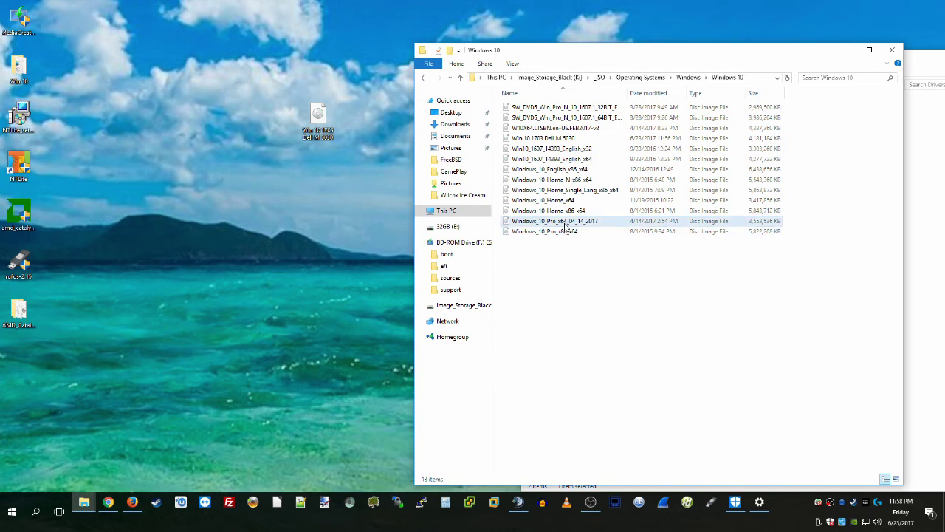
Step: Load the desktop's Win 10 1703 Dell M 5030 ISO into Rufus for the 32GB (E:) drive and close Rufus without starting
left_click(565, 139)
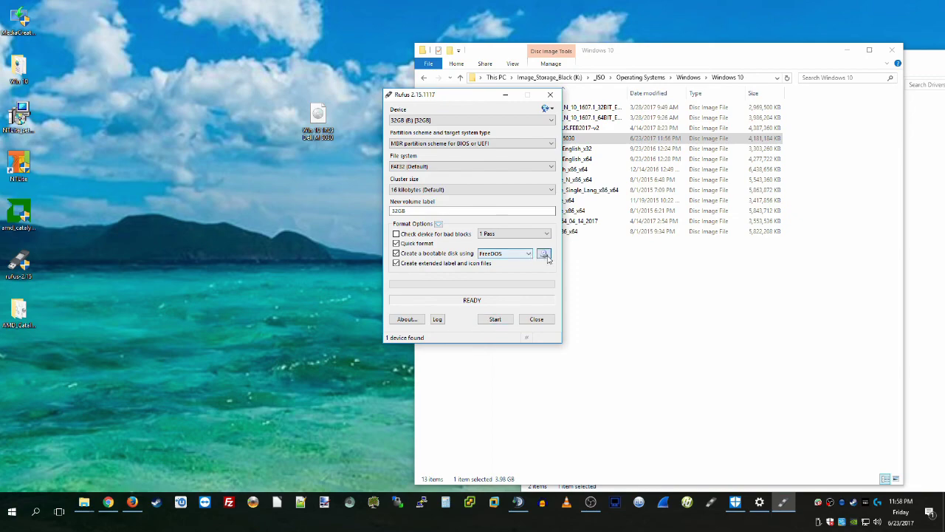
left_click(545, 255)
left_click(659, 260)
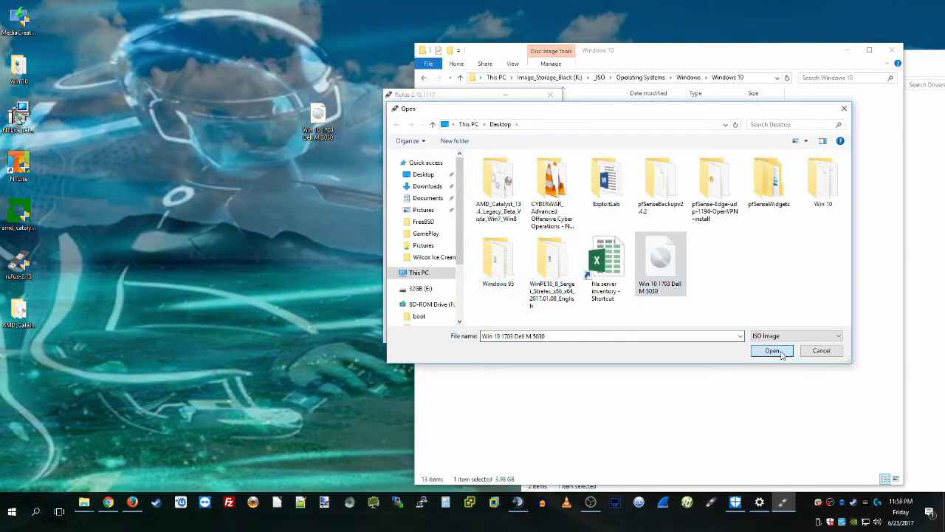
left_click(782, 353)
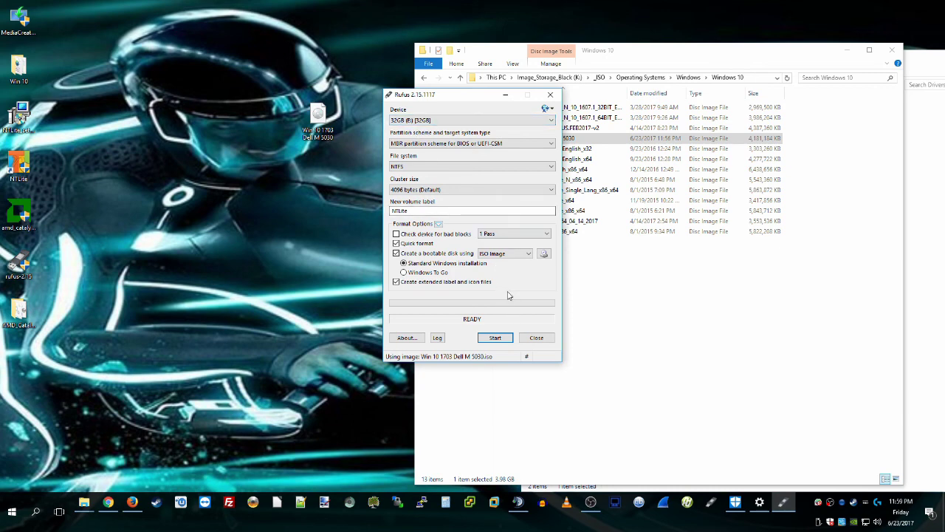
left_click(535, 337)
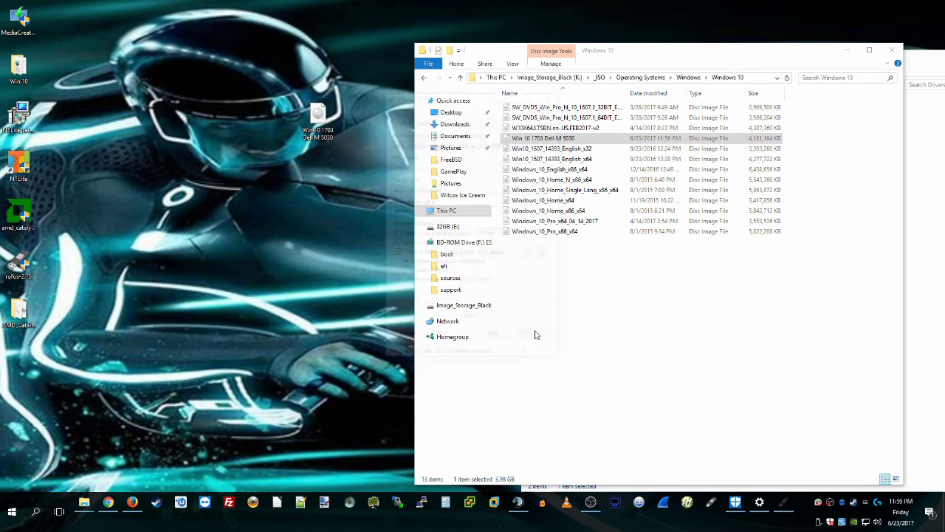
left_click(377, 244)
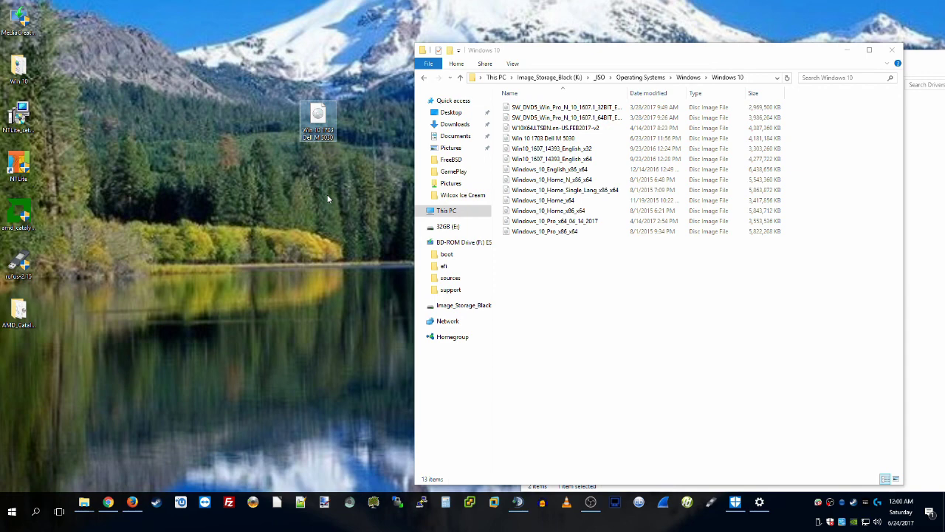
left_click(333, 256)
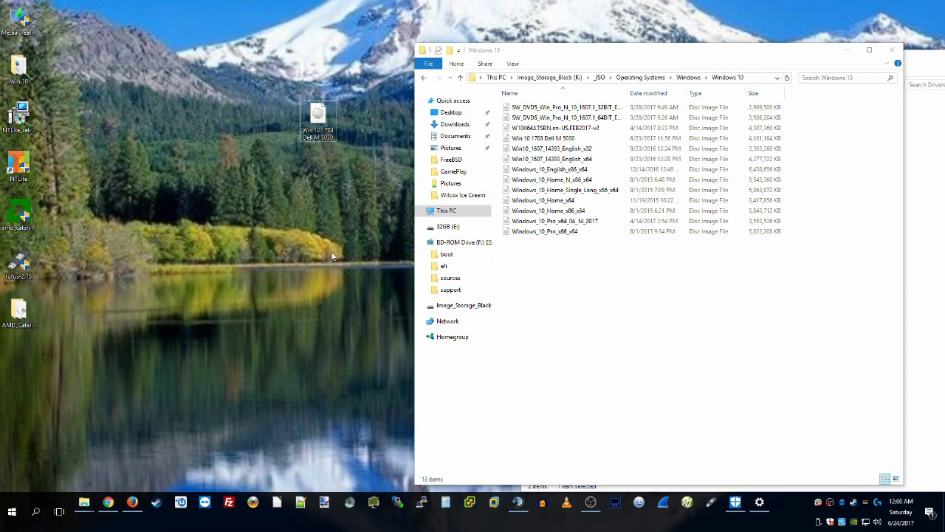
key("alt+Tab")
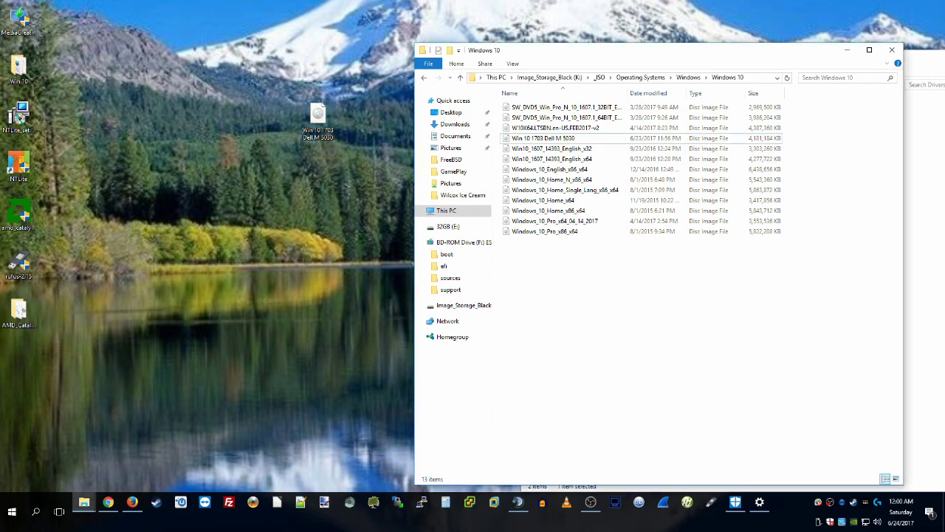